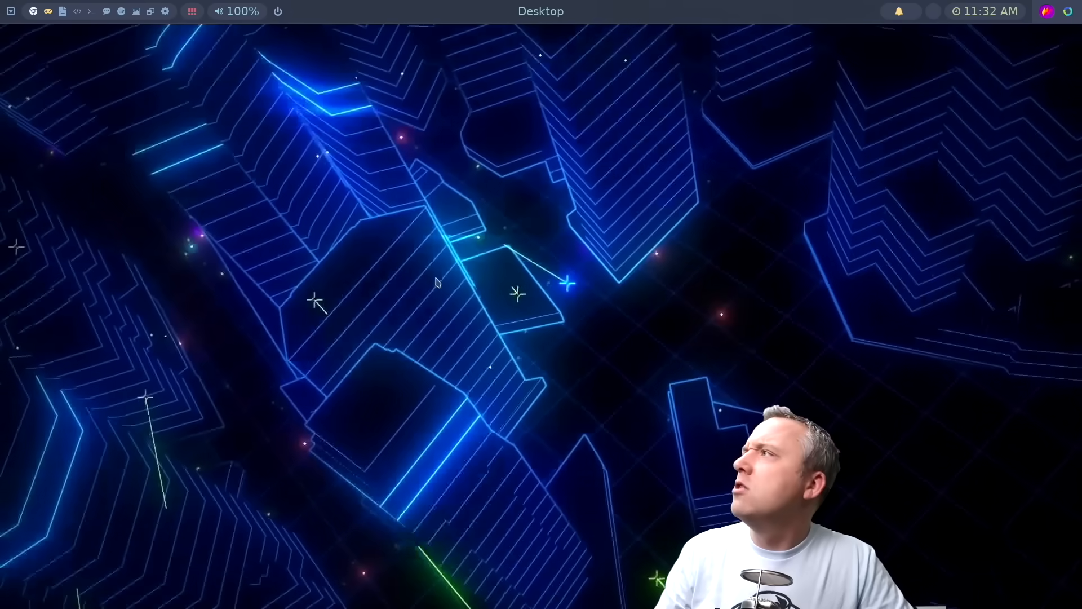
Review the two client rows, highlighting kfocus-laptop and the Windows desktop's 'Not supported' image status
{"action": "key", "text": "super+2"}
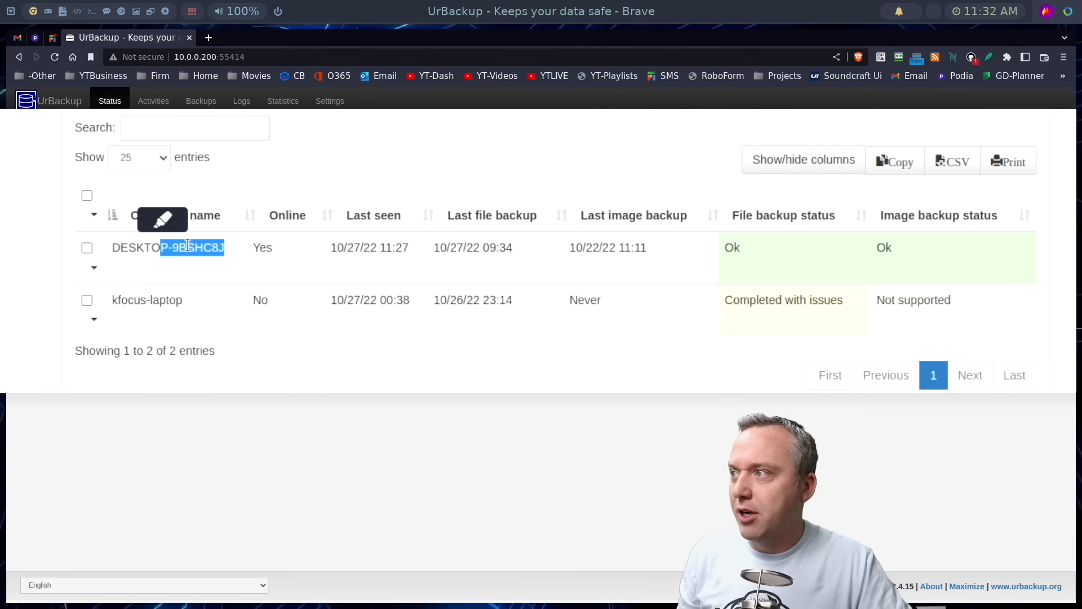
{"action": "left_click", "coordinate": [187, 246]}
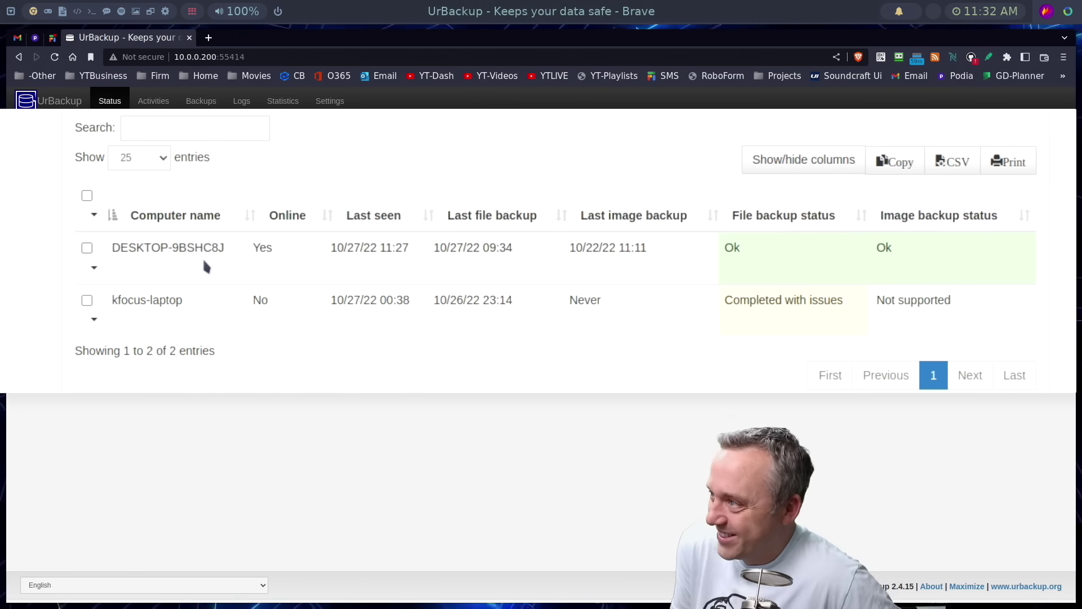
{"action": "left_click_drag", "start_coordinate": [182, 299], "coordinate": [127, 299]}
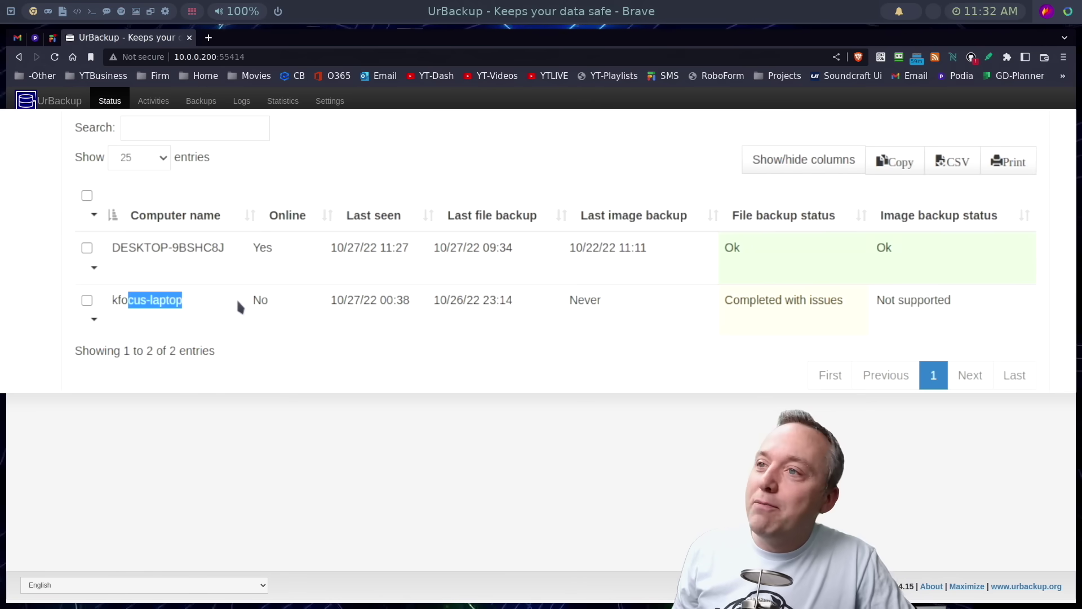
{"action": "left_click", "coordinate": [930, 294]}
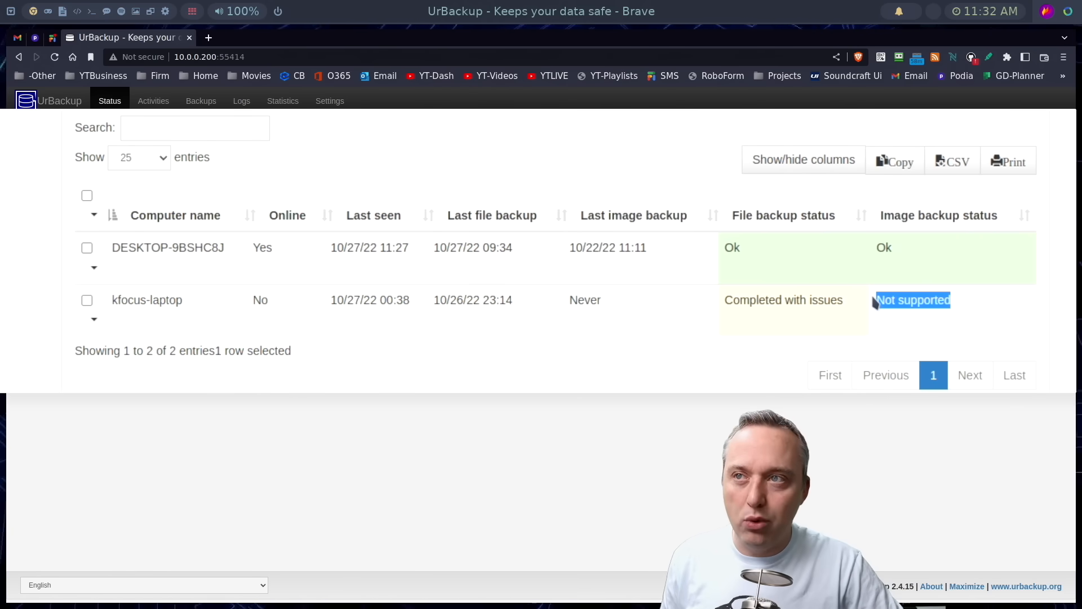
{"action": "left_click", "coordinate": [913, 310]}
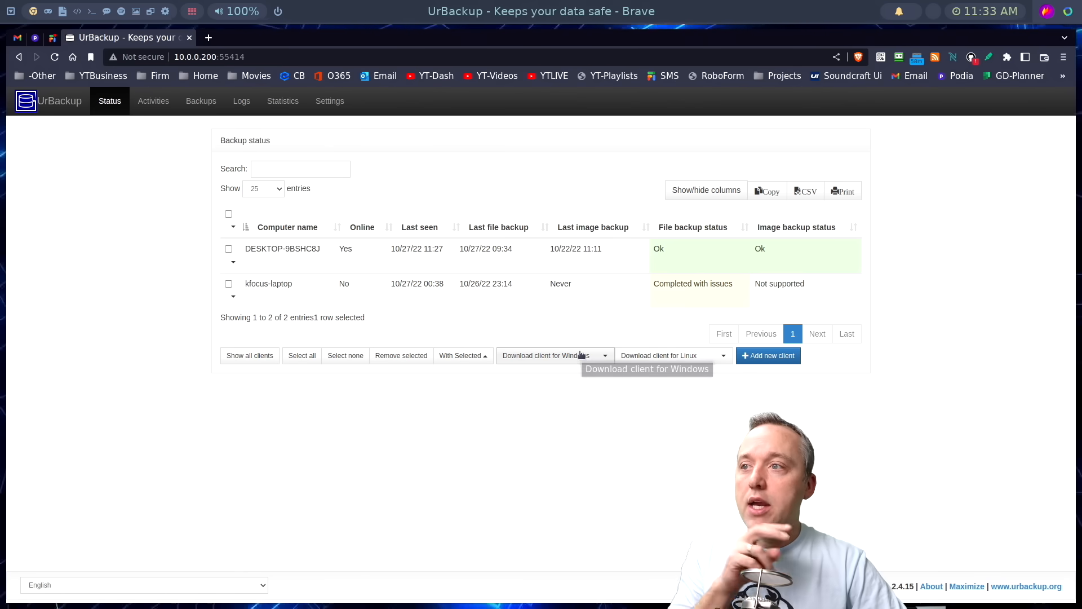
Add a new internet client named studio-pc, reading the name from the terminal's hostname output
{"action": "left_click", "coordinate": [676, 356]}
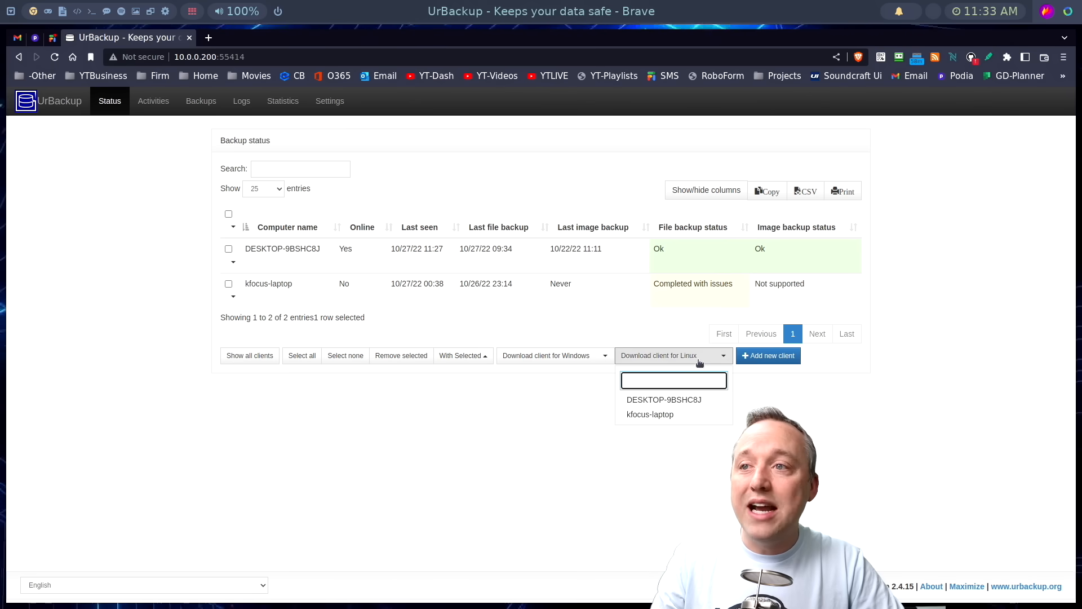
{"action": "left_click", "coordinate": [767, 355]}
{"action": "left_click", "coordinate": [281, 269]}
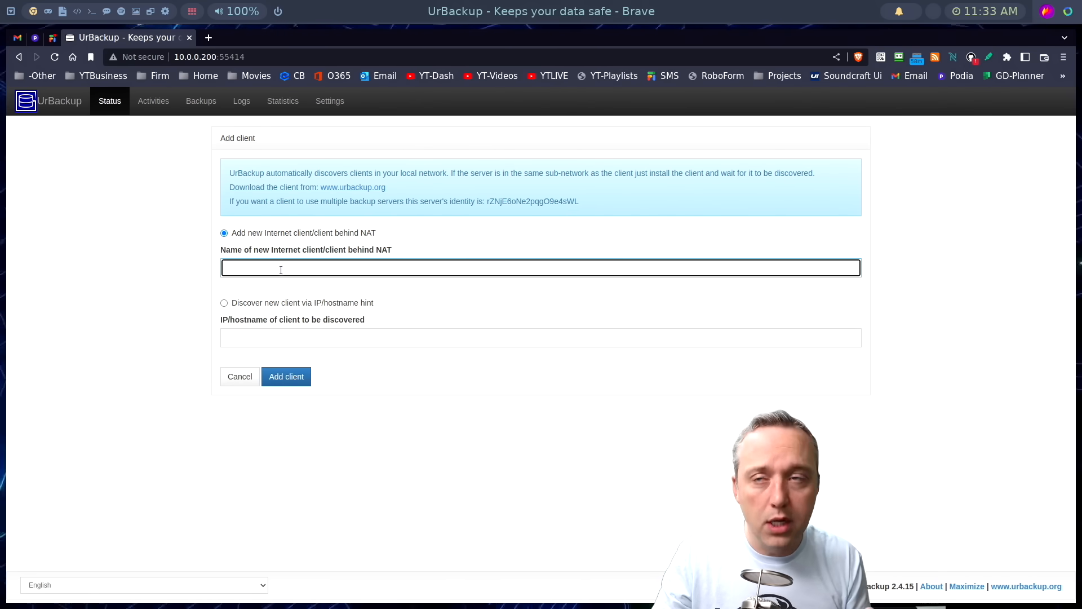
{"action": "key", "text": "super+2"}
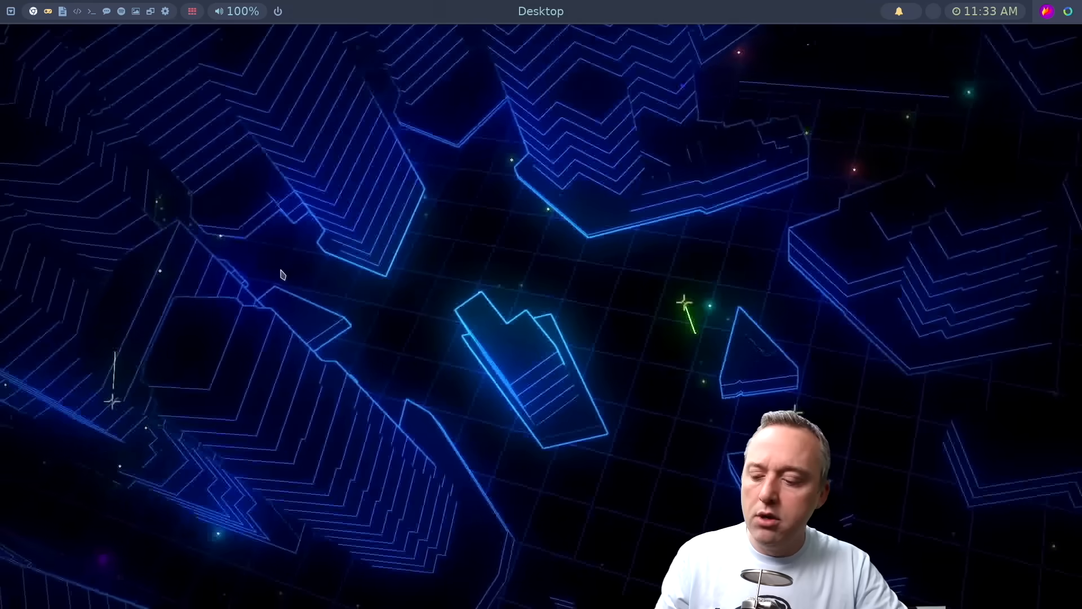
{"action": "key", "text": "super+Return"}
{"action": "type", "text": "hostname"}
{"action": "key", "text": "Return"}
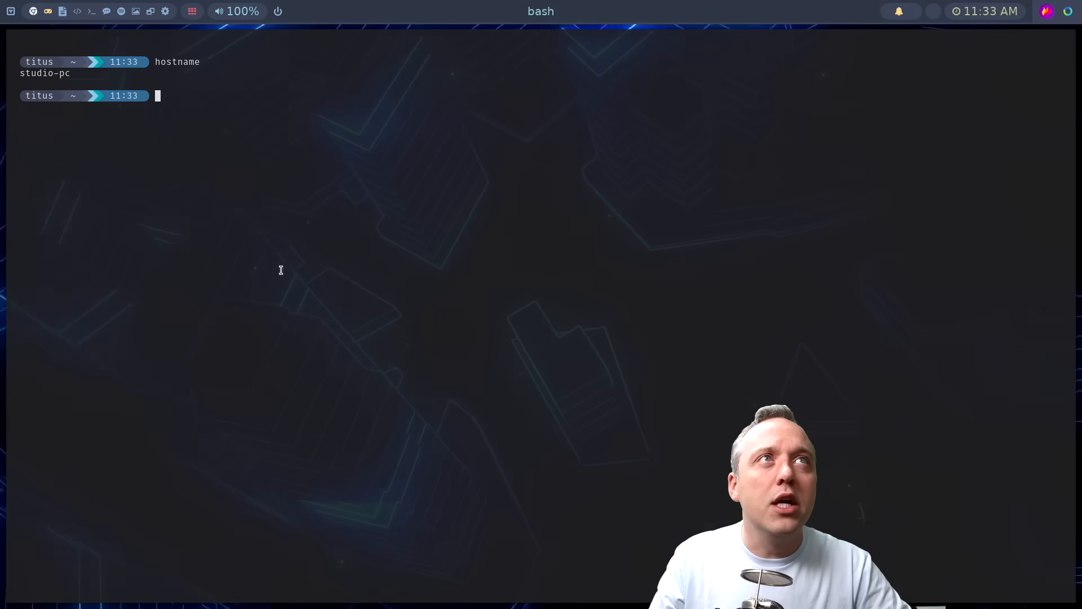
{"action": "key", "text": "super+1"}
{"action": "type", "text": "studio-pc"}
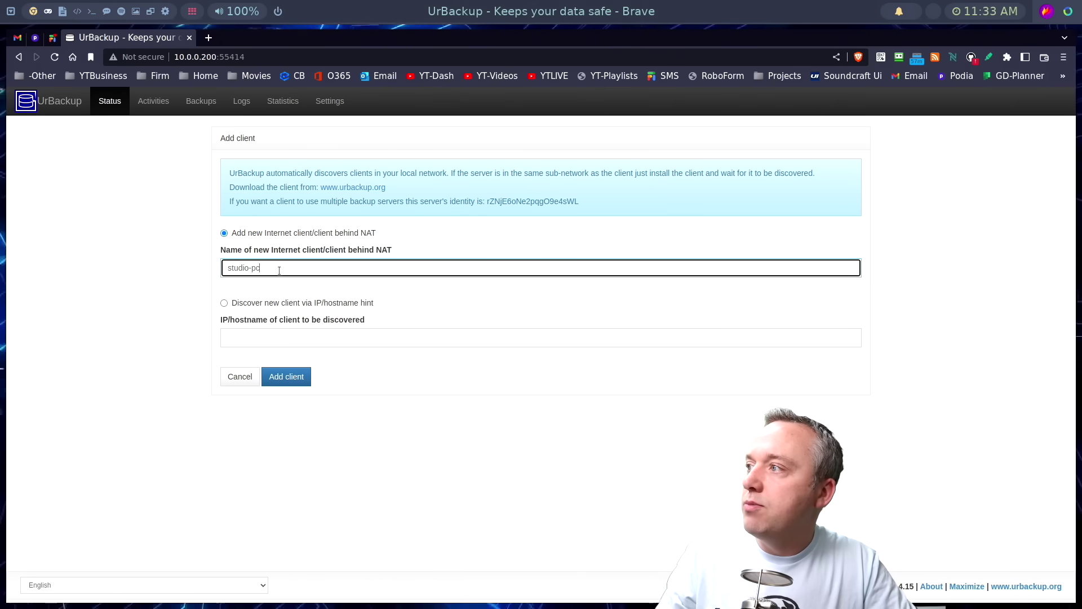
{"action": "key", "text": "Return"}
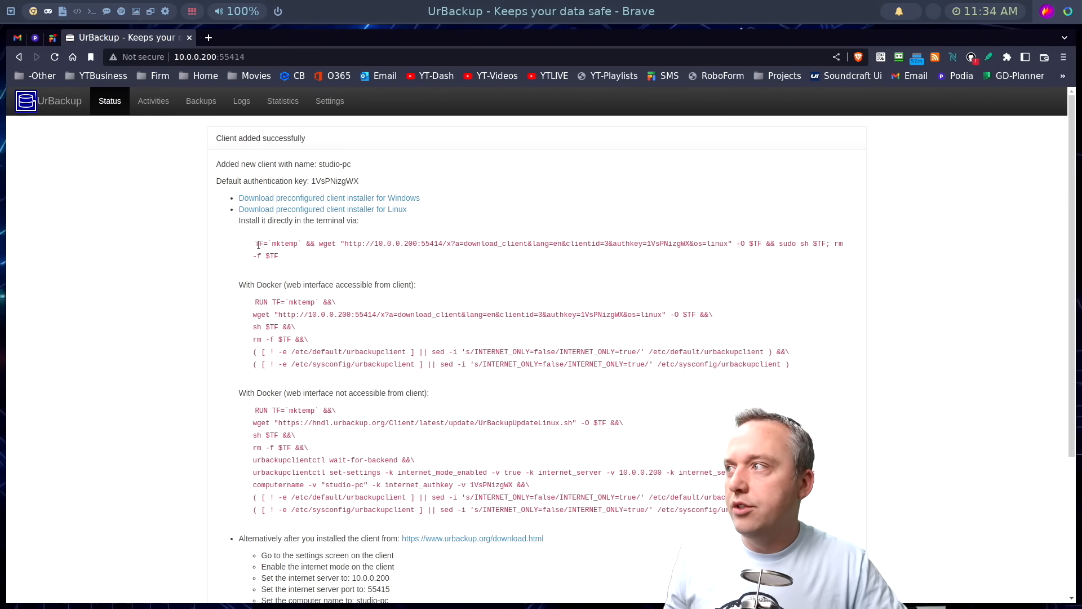
Copy studio-pc's one-line Linux install command and bring the terminal forward
{"action": "left_click_drag", "start_coordinate": [256, 244], "coordinate": [277, 253]}
{"action": "right_click", "coordinate": [275, 254]}
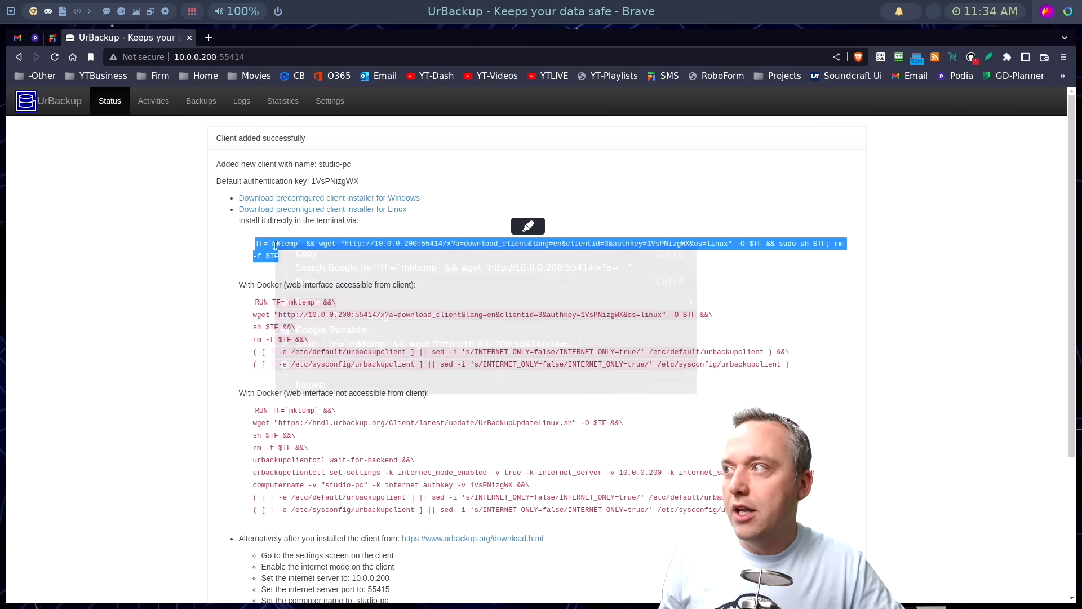
{"action": "left_click", "coordinate": [305, 252]}
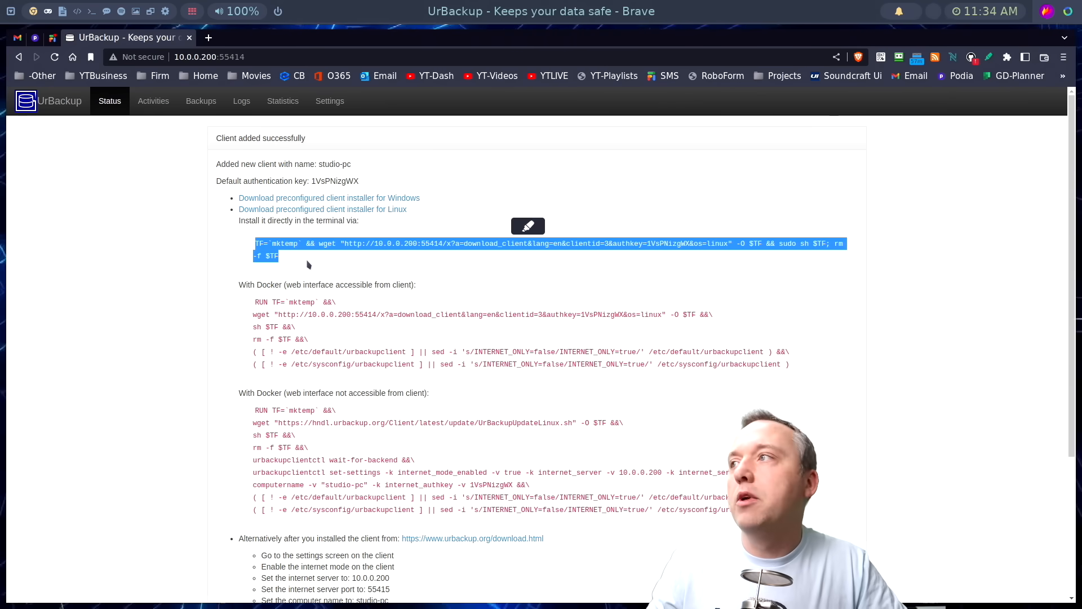
{"action": "key", "text": "alt+Tab"}
Run the pasted install command, proceed with Y, and choose option 4 for no snapshot mechanism
{"action": "key", "text": "ctrl+shift+v"}
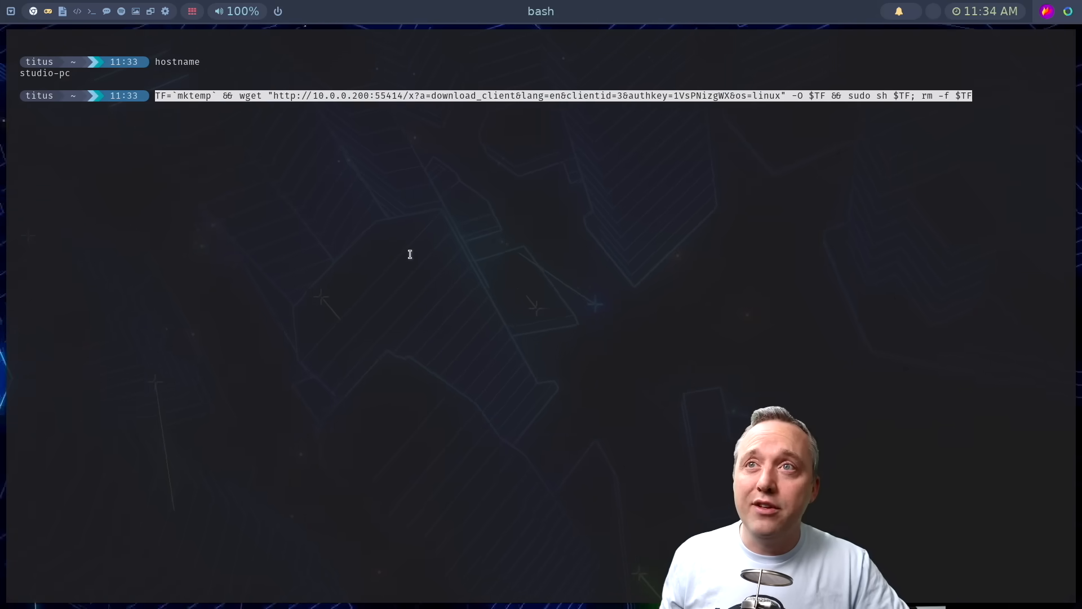
{"action": "key", "text": "Return"}
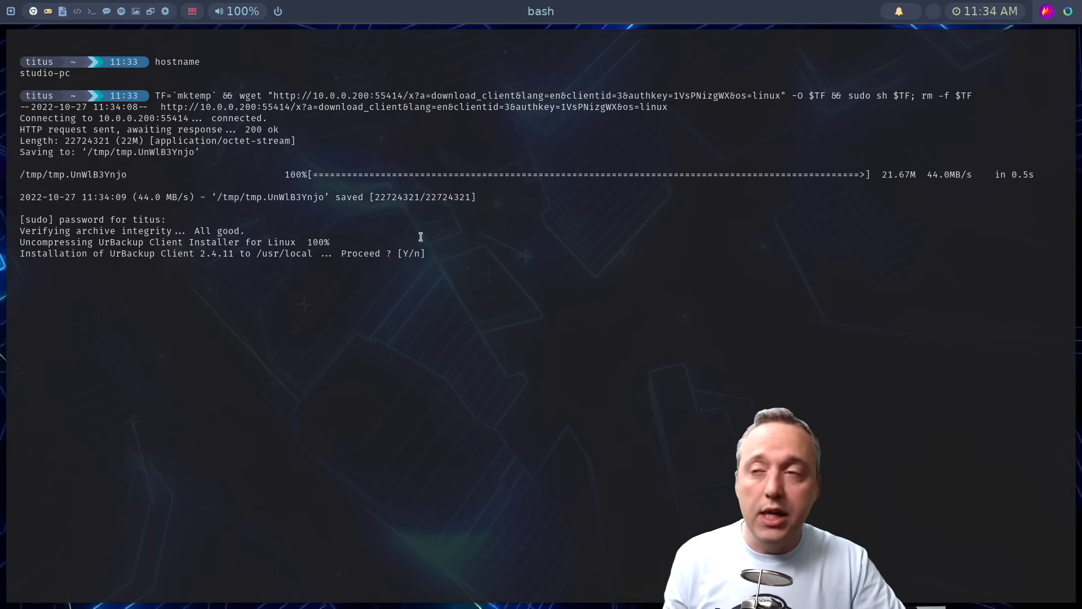
{"action": "key", "text": "Return"}
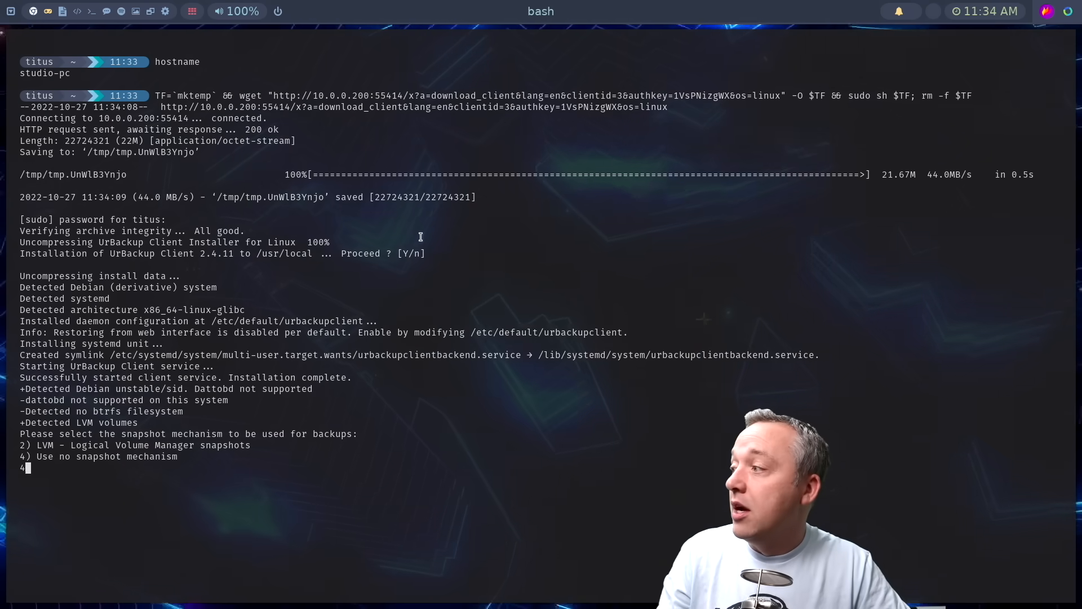
{"action": "key", "text": "Return"}
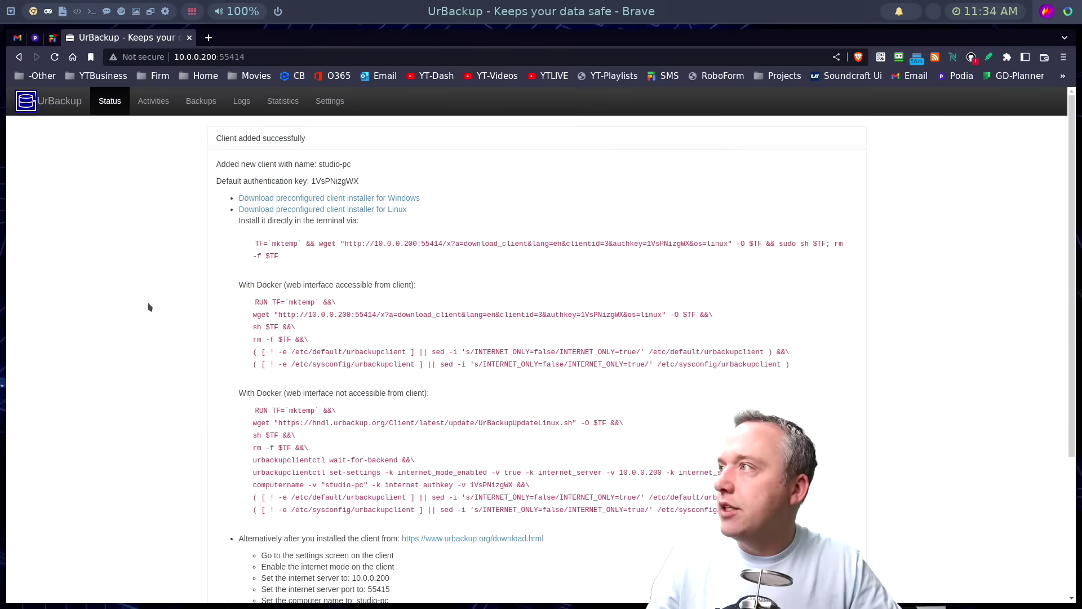
Leave the client-added instructions via the UrBackup logo, returning to the Status page with studio-pc listed
{"action": "left_click", "coordinate": [647, 275]}
{"action": "scroll", "coordinate": [591, 338], "scroll_direction": "down", "scroll_amount": 5}
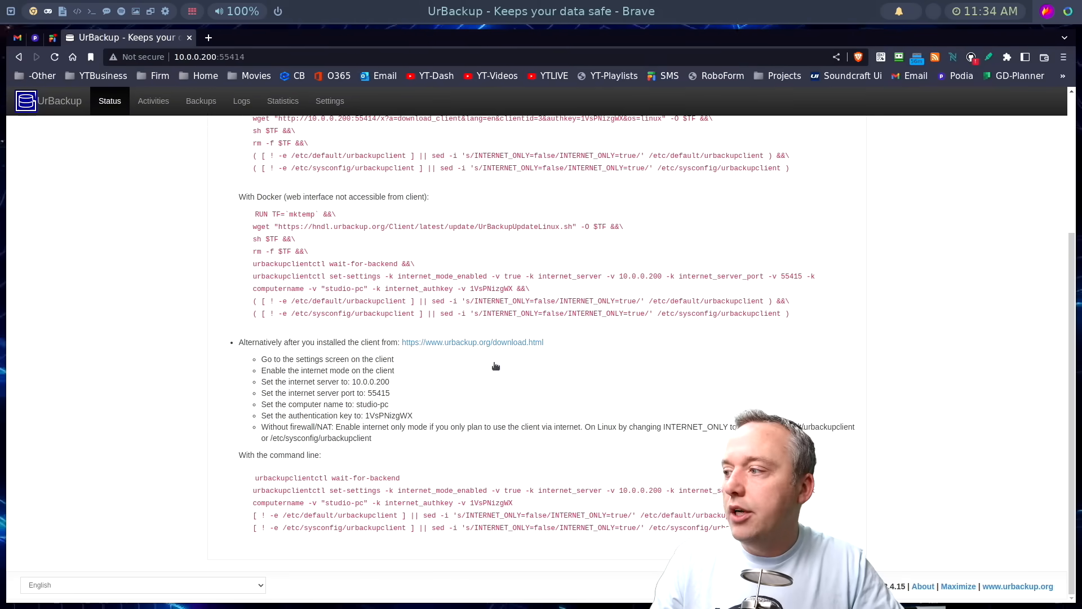
{"action": "scroll", "coordinate": [495, 366], "scroll_direction": "up", "scroll_amount": 5}
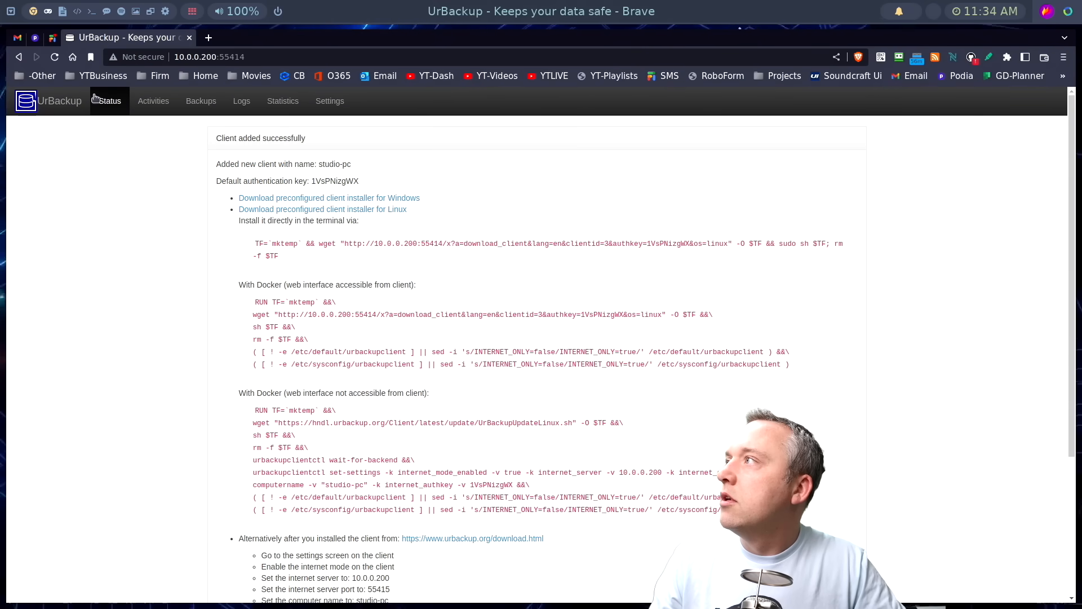
{"action": "left_click", "coordinate": [71, 108]}
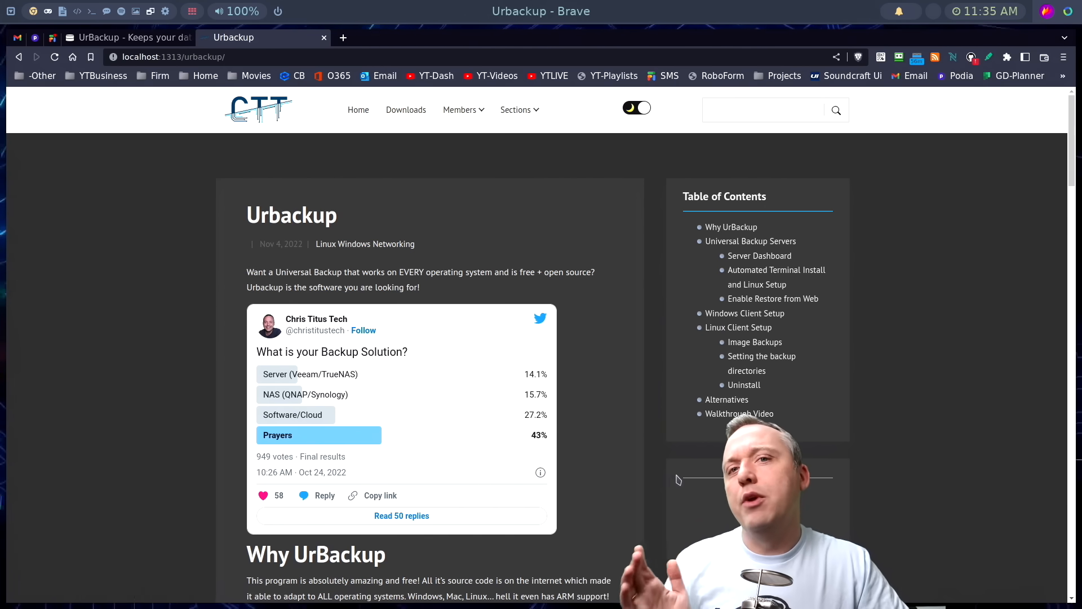
{"action": "scroll", "coordinate": [660, 462], "scroll_direction": "down", "scroll_amount": 3}
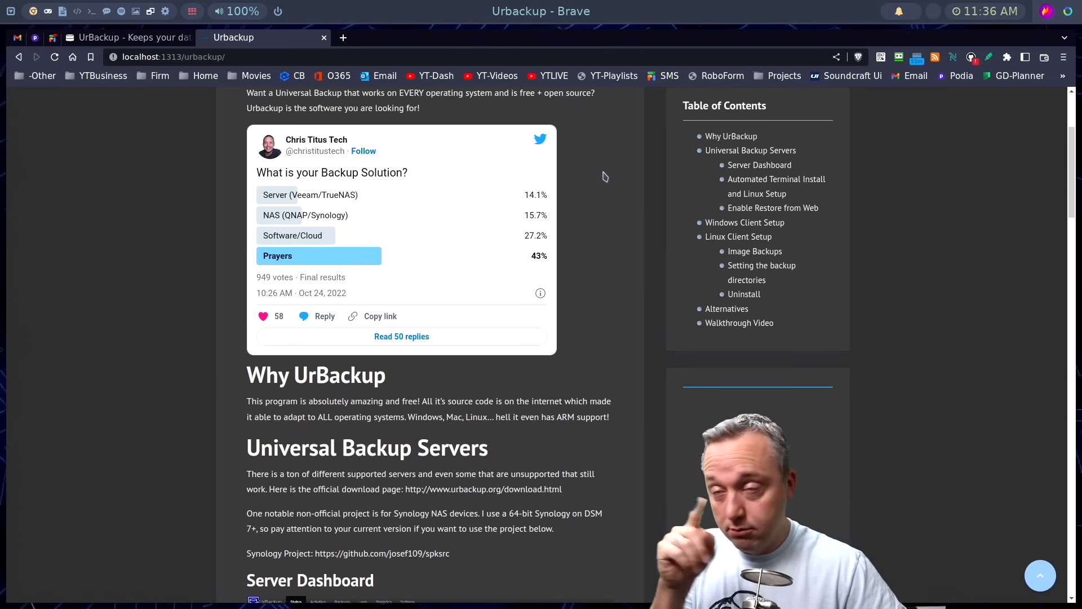
{"action": "scroll", "coordinate": [605, 177], "scroll_direction": "down", "scroll_amount": 10}
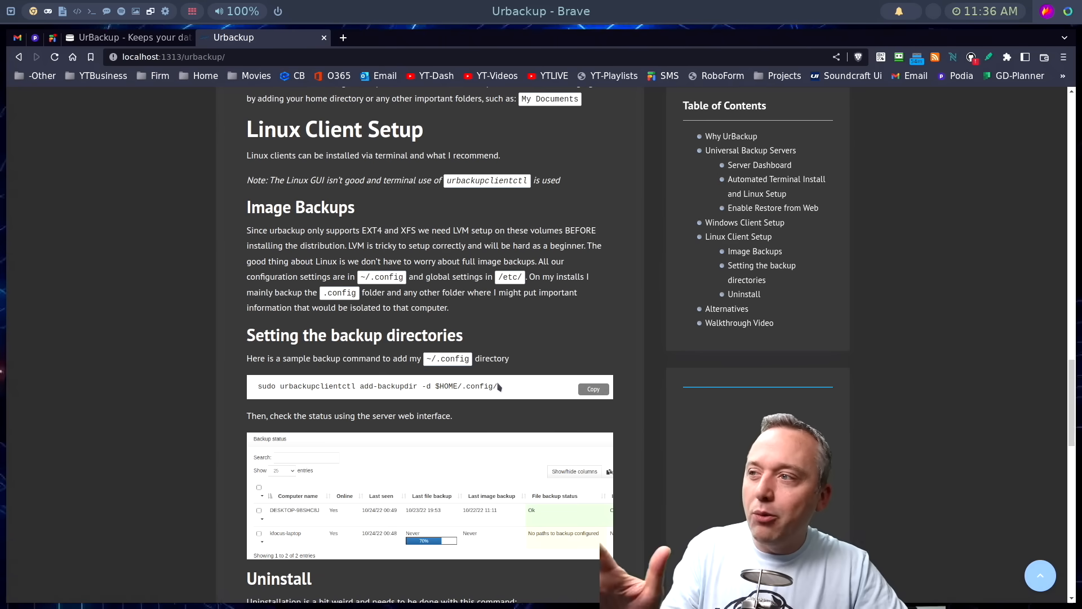
Copy the article's 'sudo urbackupclientctl add-backupdir -d $HOME/.config/' sample command
{"action": "left_click", "coordinate": [594, 389]}
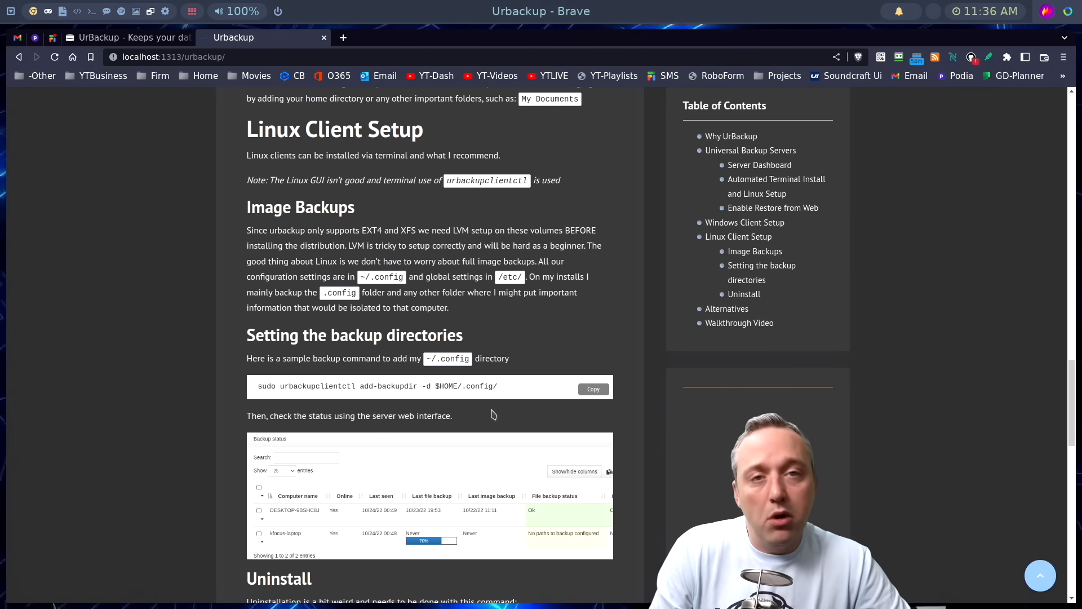
Run 'sudo urbackupclientctl add-backupdir -d $HOME/.config/' to add ~/.config to the backup paths
{"action": "key", "text": "alt+Tab"}
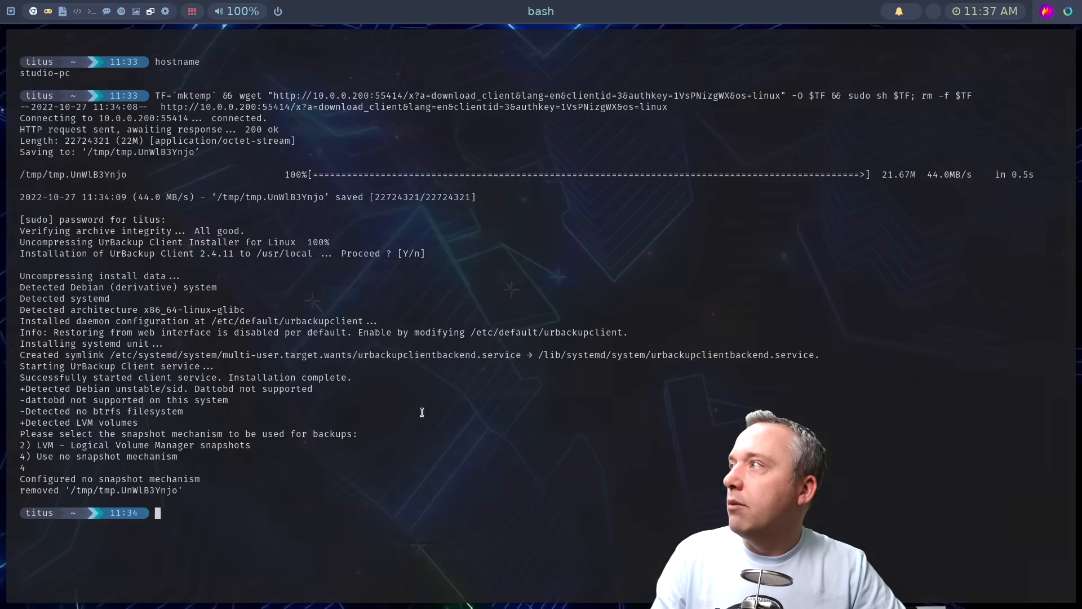
{"action": "key", "text": "ctrl+shift+v"}
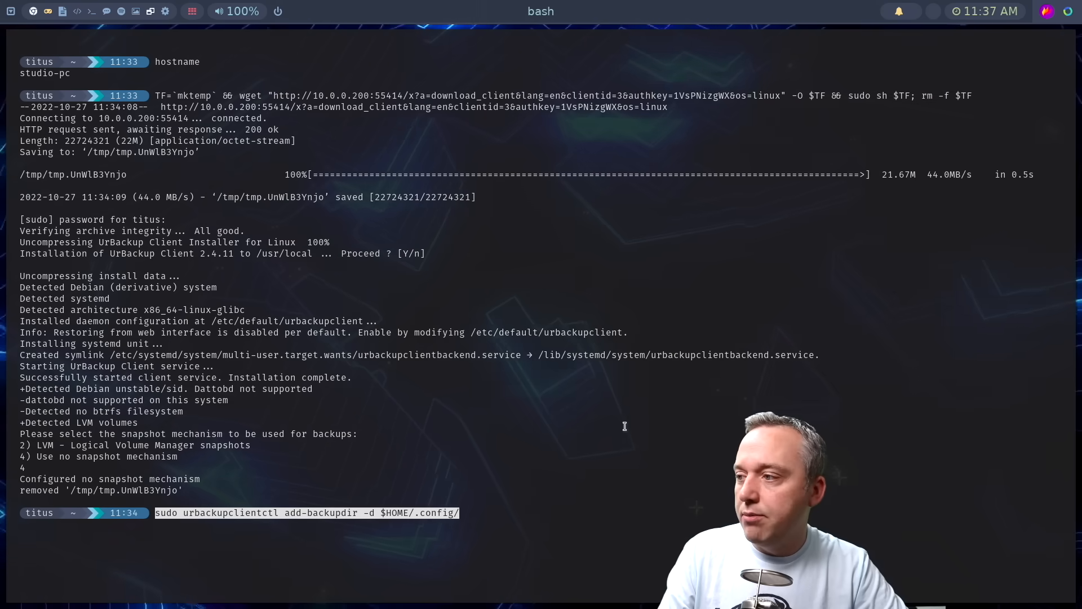
{"action": "key", "text": "Return"}
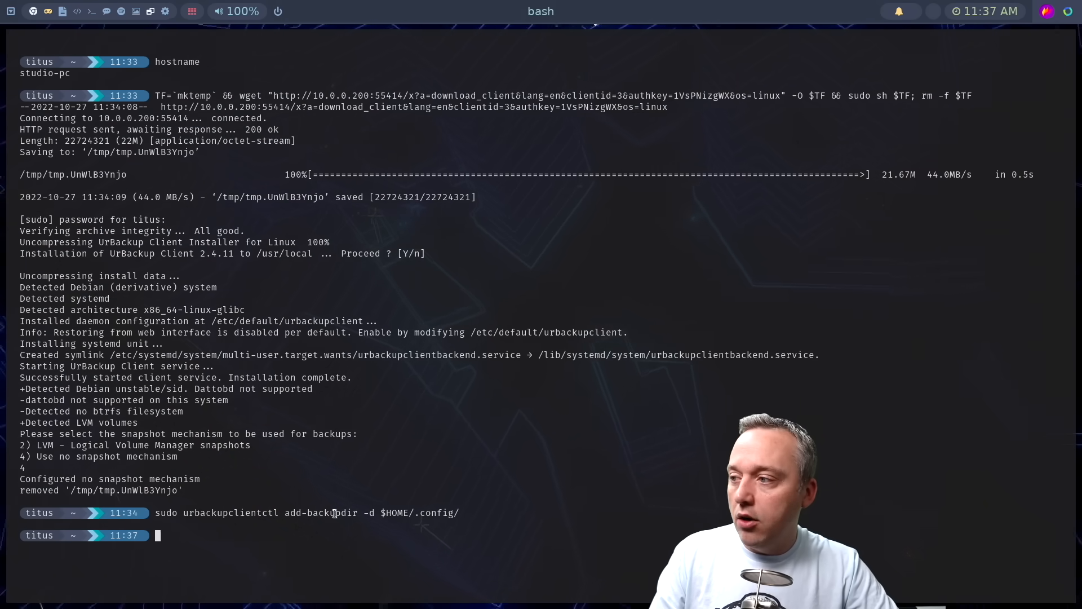
Reload the UrBackup Status page and queue an incremental file backup for studio-pc
{"action": "key", "text": "alt+Tab"}
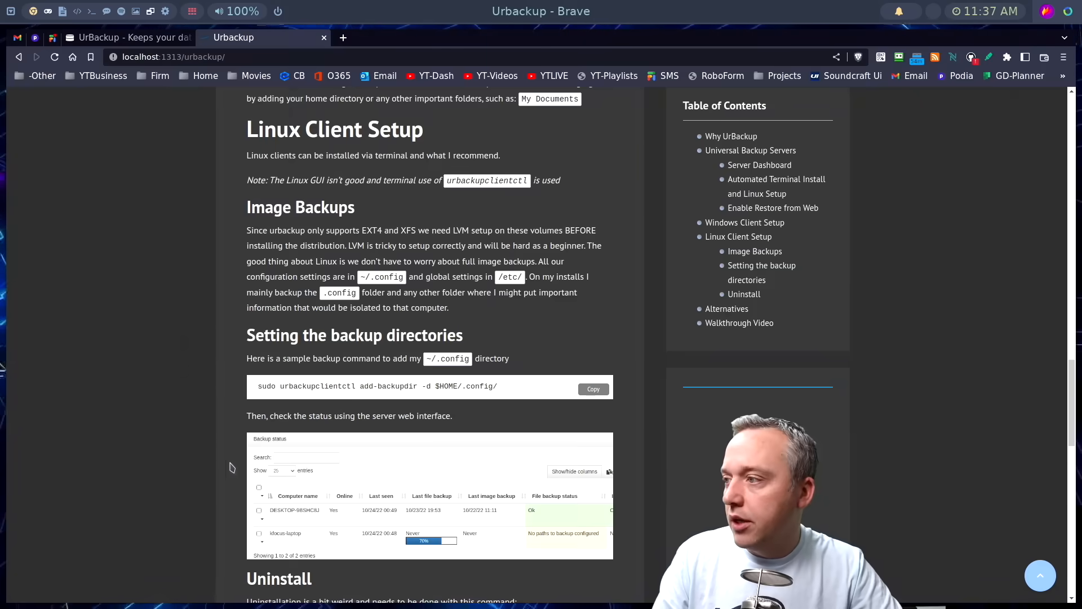
{"action": "scroll", "coordinate": [347, 444], "scroll_direction": "down", "scroll_amount": 3}
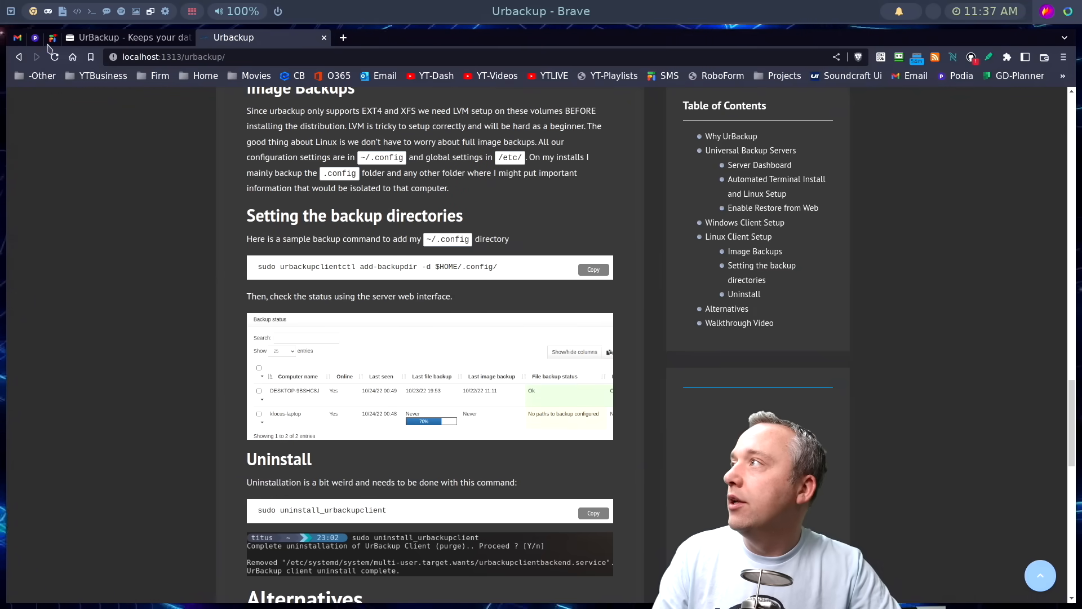
{"action": "left_click", "coordinate": [127, 37]}
{"action": "right_click", "coordinate": [93, 296]}
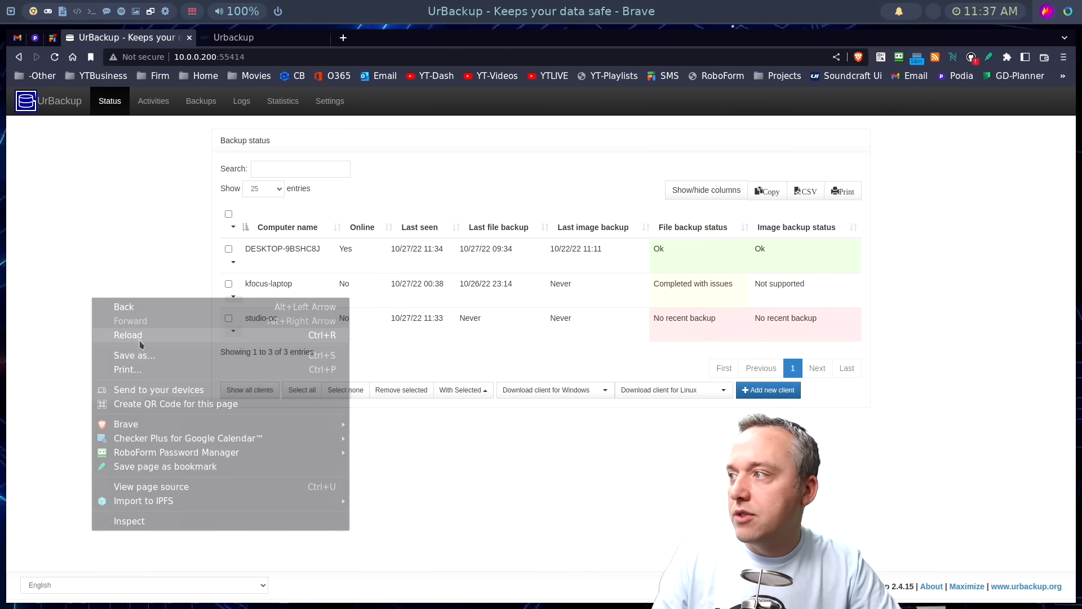
{"action": "left_click", "coordinate": [138, 338]}
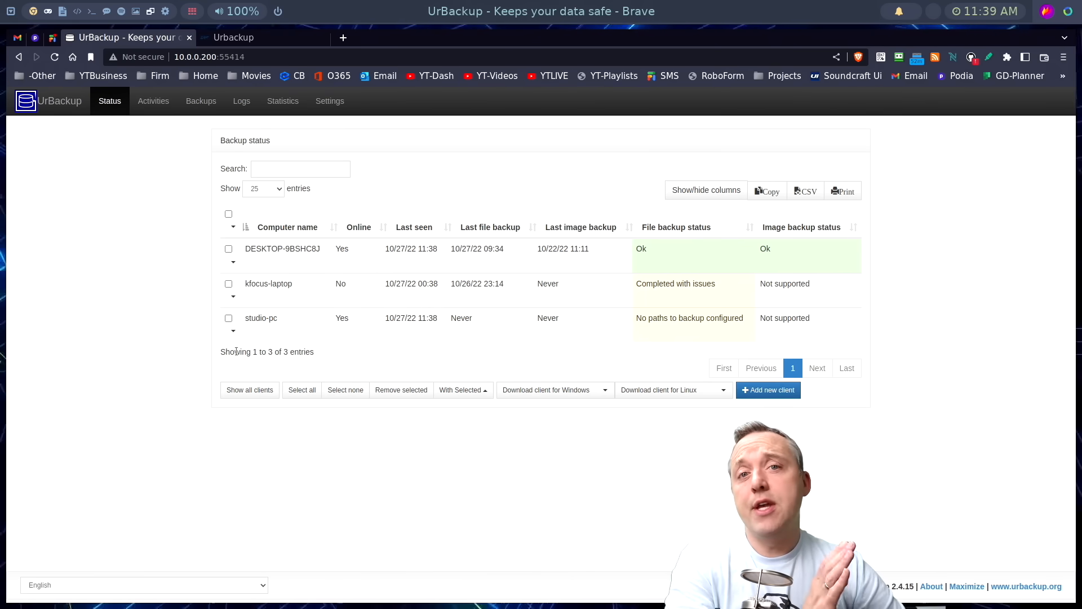
{"action": "left_click", "coordinate": [233, 331]}
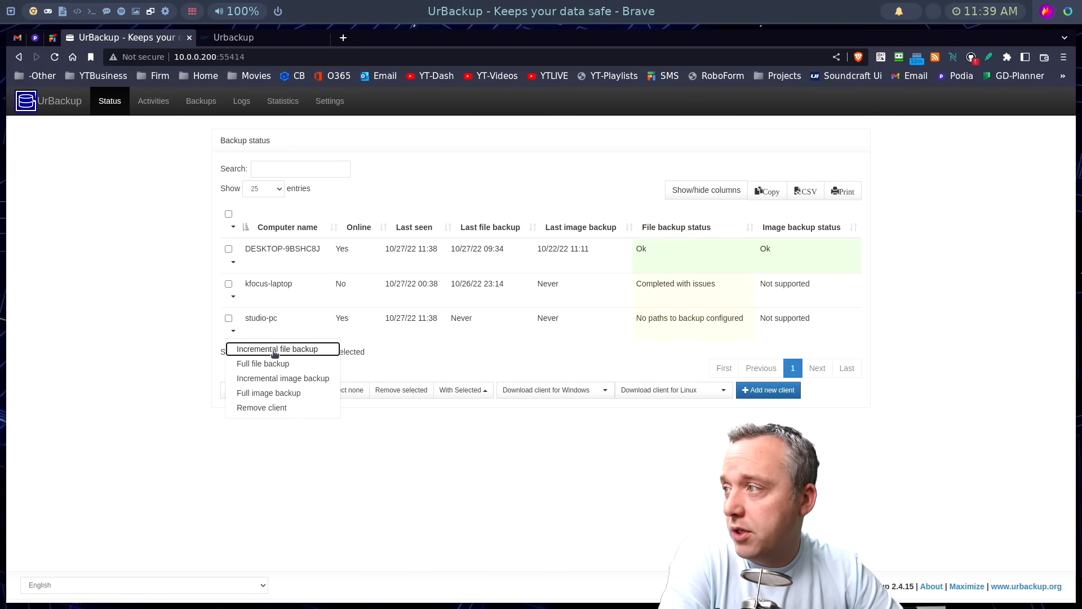
{"action": "left_click", "coordinate": [263, 364]}
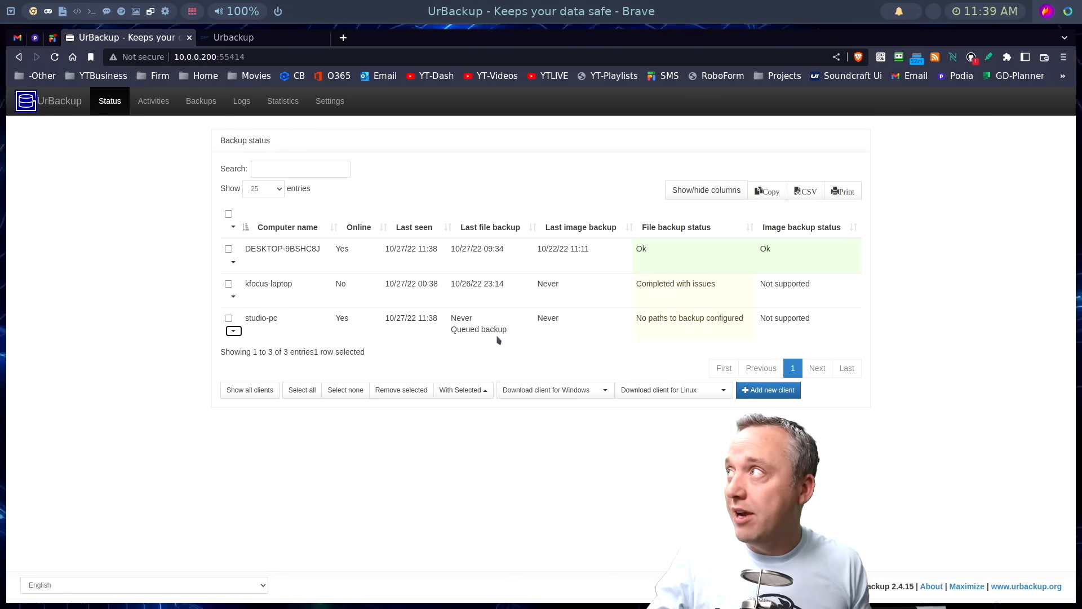
{"action": "key", "text": "alt+Tab"}
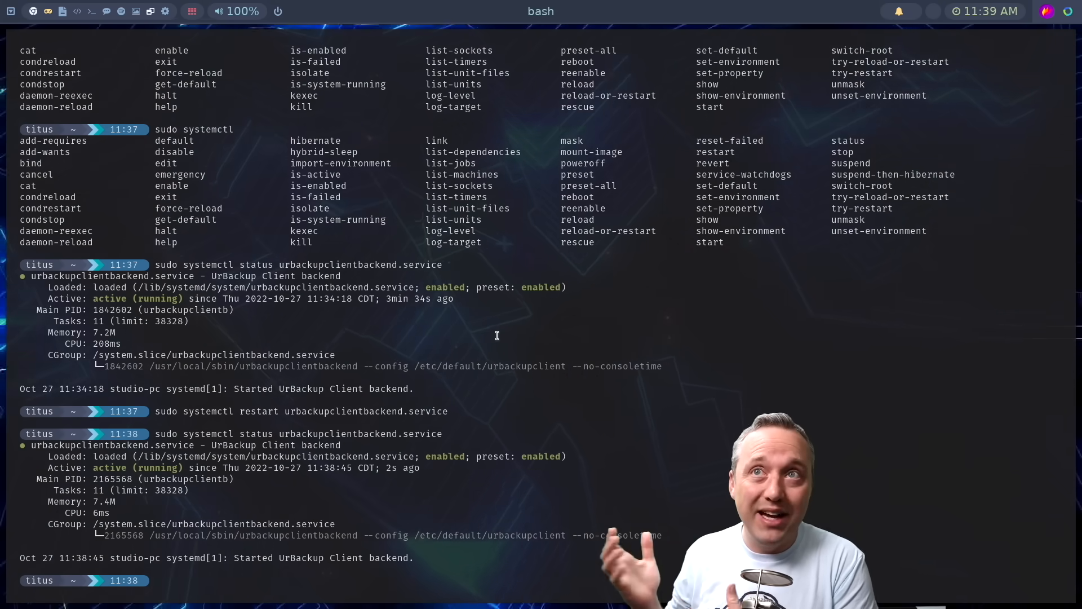
Reload the Status page repeatedly to watch studio-pc's first file backup progress bar advance
{"action": "key", "text": "alt+Tab"}
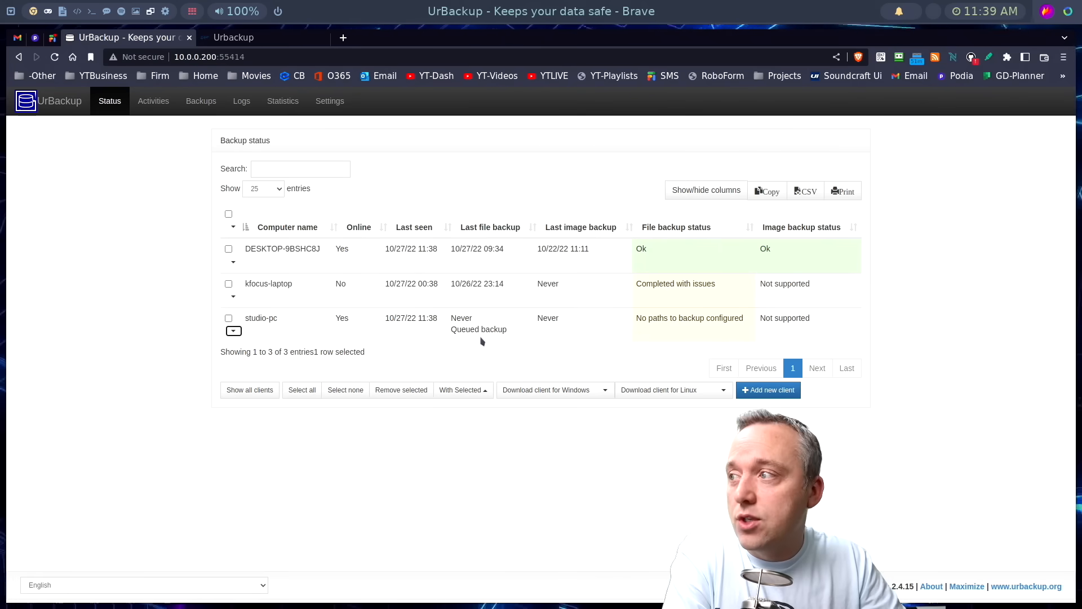
{"action": "right_click", "coordinate": [94, 293]}
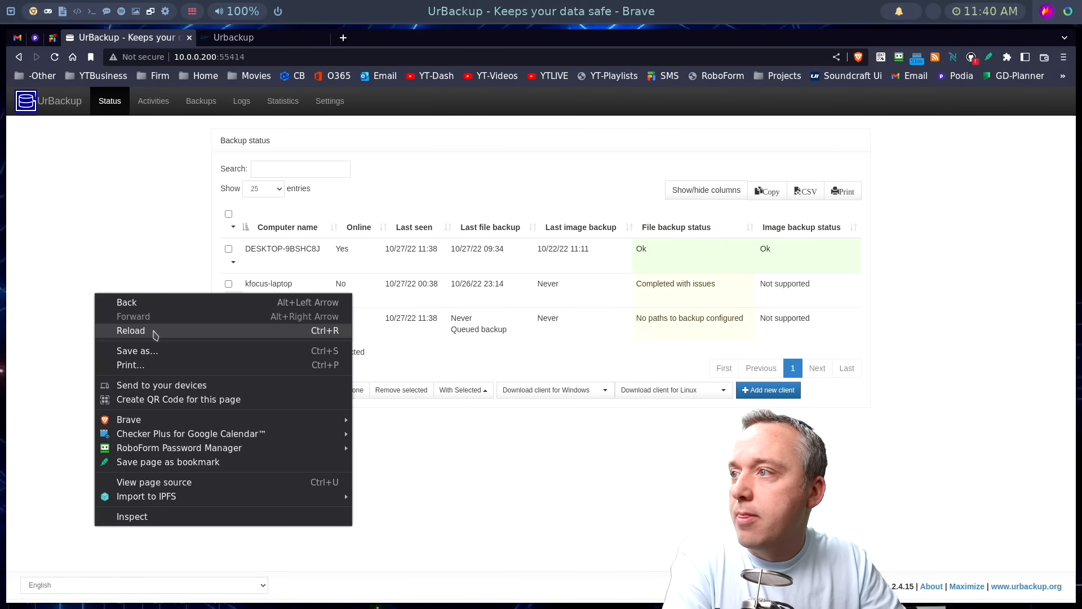
{"action": "left_click", "coordinate": [155, 332]}
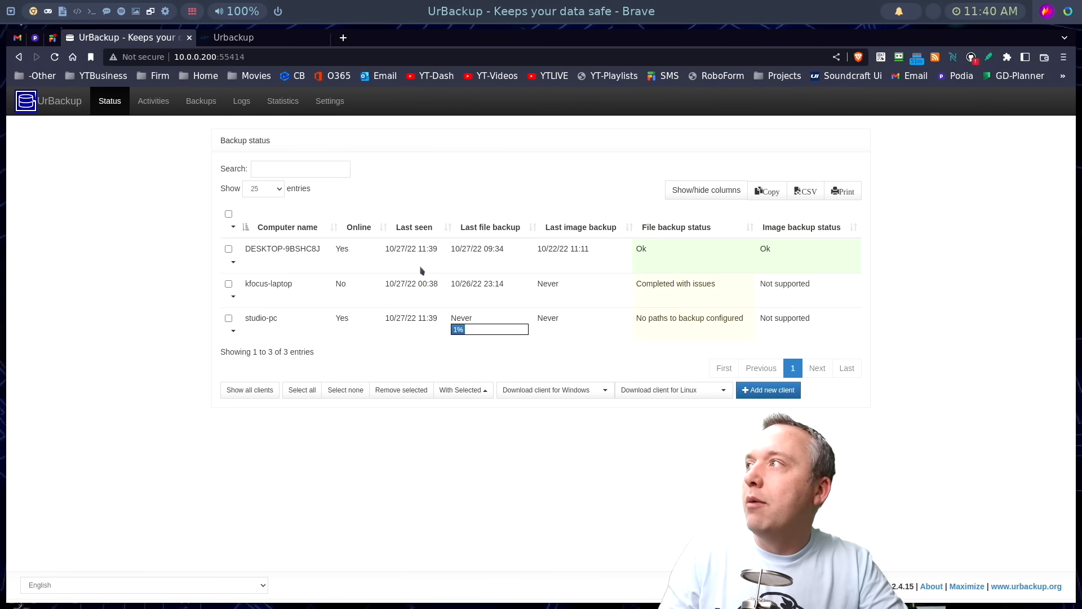
{"action": "left_click", "coordinate": [59, 101]}
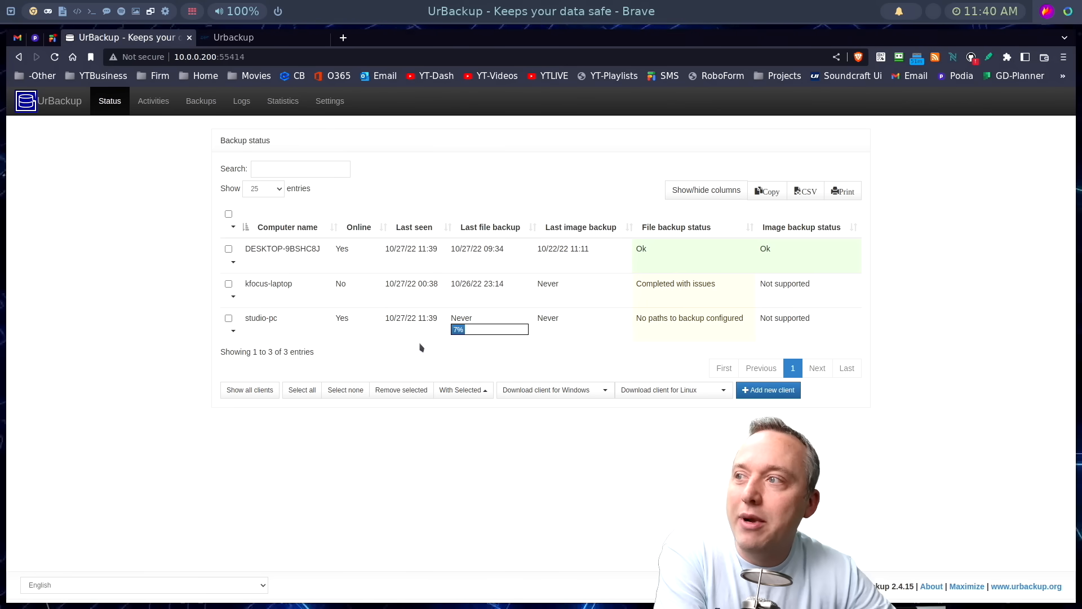
{"action": "left_click", "coordinate": [53, 106]}
{"action": "left_click", "coordinate": [59, 100]}
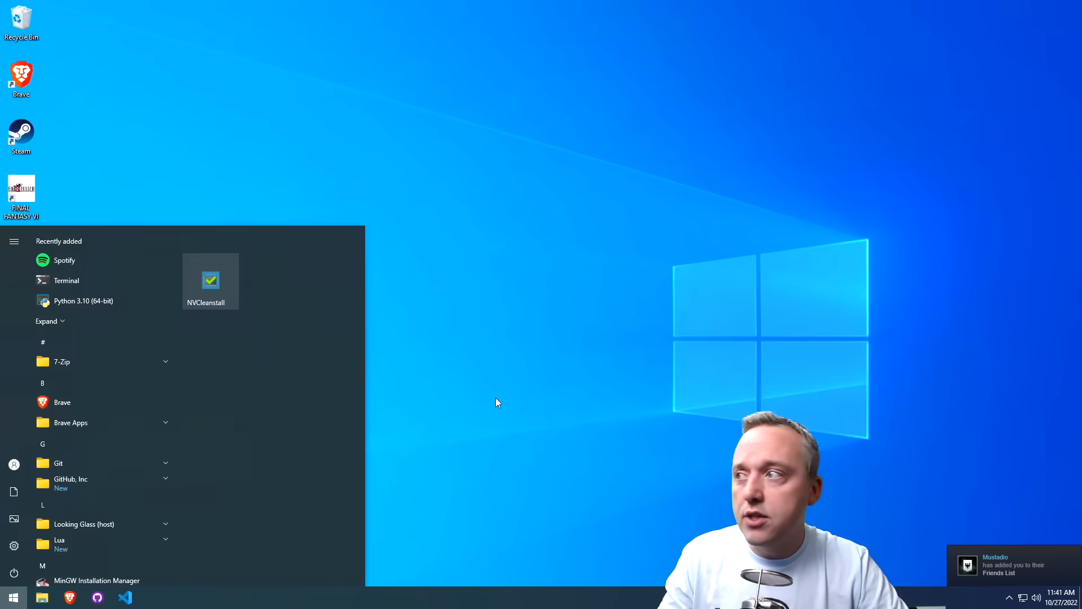
Launch sysdm.cpl from Win+R to show System Properties with the computer name Win10-VM
{"action": "key", "text": "super+r"}
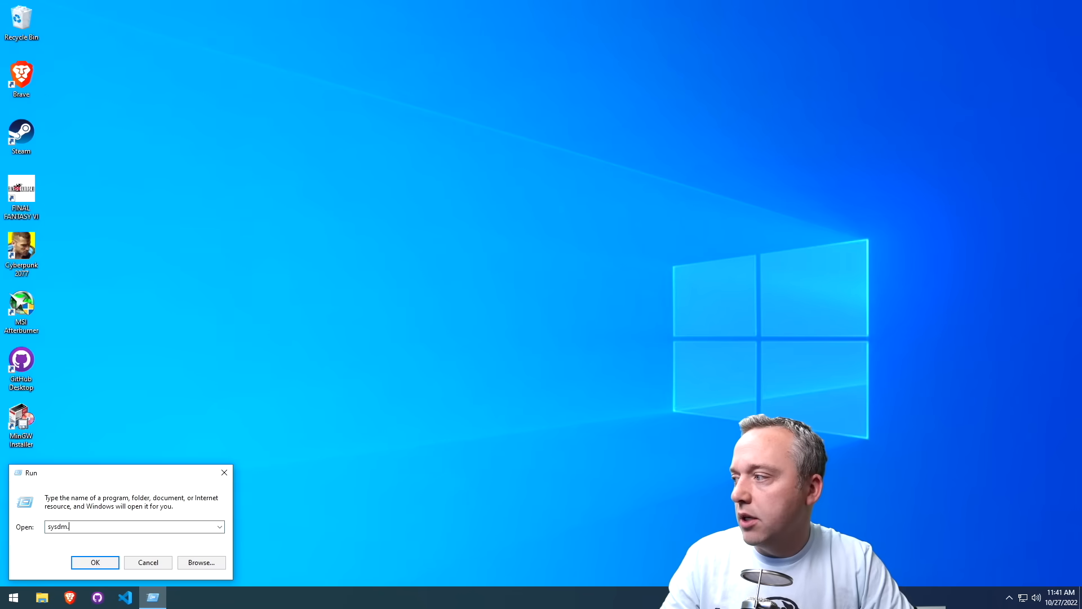
{"action": "type", "text": "cpl"}
{"action": "key", "text": "Return"}
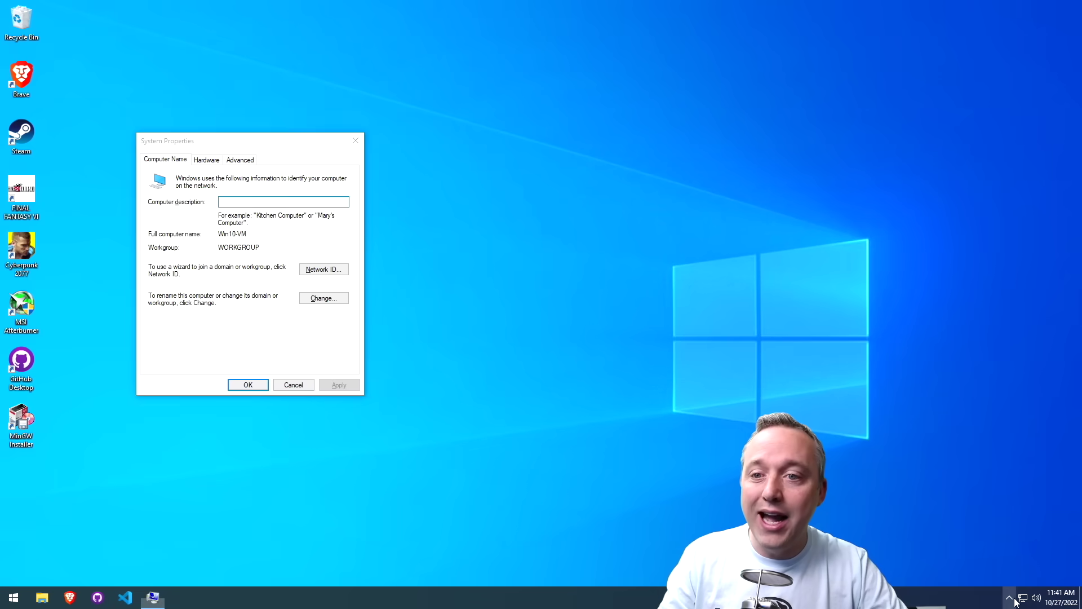
{"action": "left_click", "coordinate": [1010, 599]}
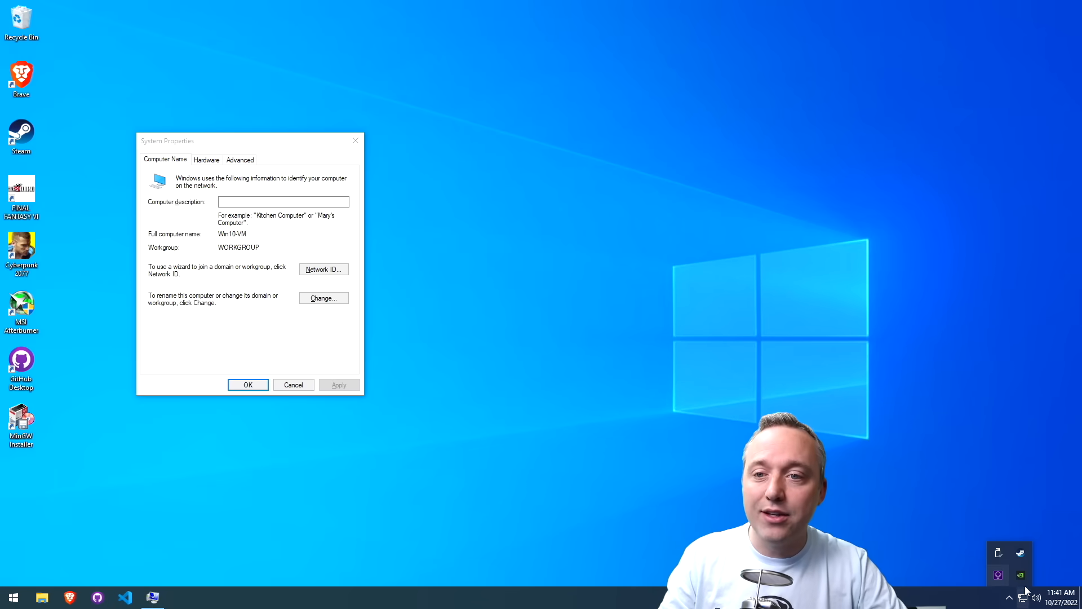
{"action": "left_click", "coordinate": [461, 332]}
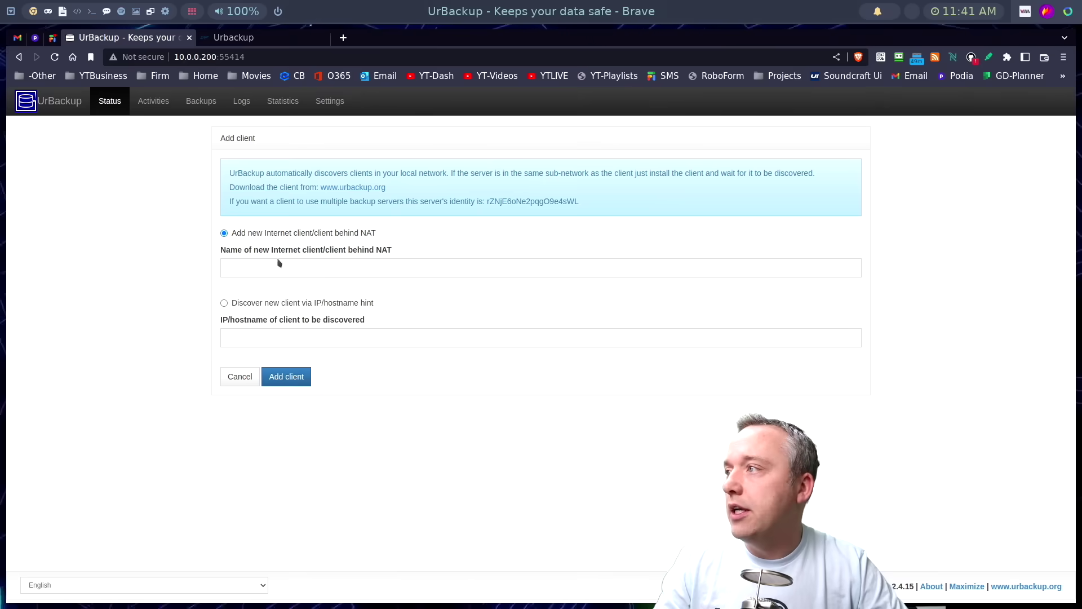
Add the internet client Win10-VM and download its preconfigured Windows client installer
{"action": "left_click", "coordinate": [287, 268]}
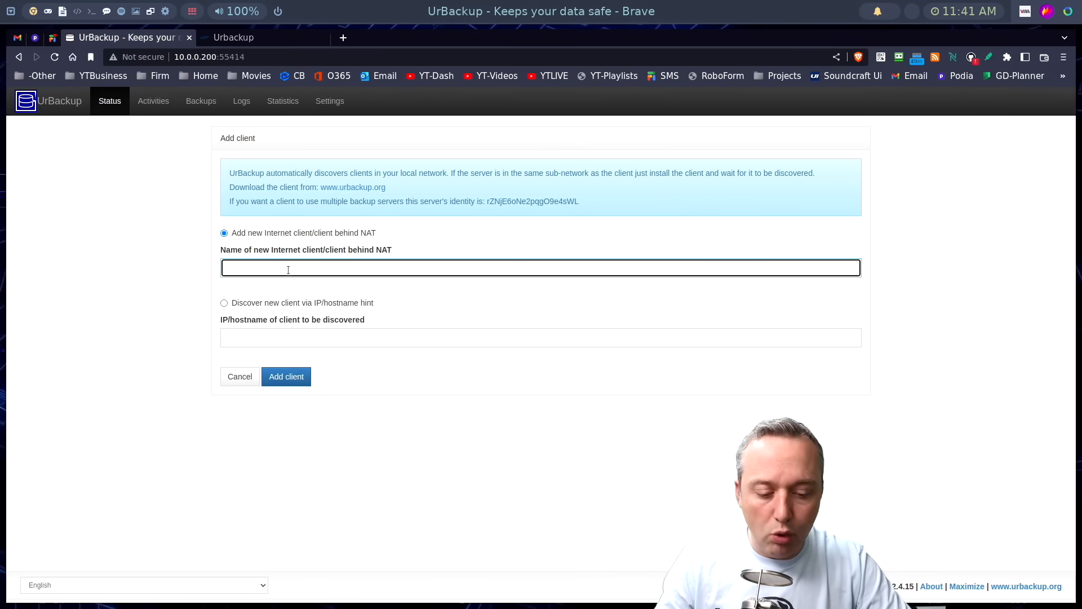
{"action": "type", "text": "Win10-VM"}
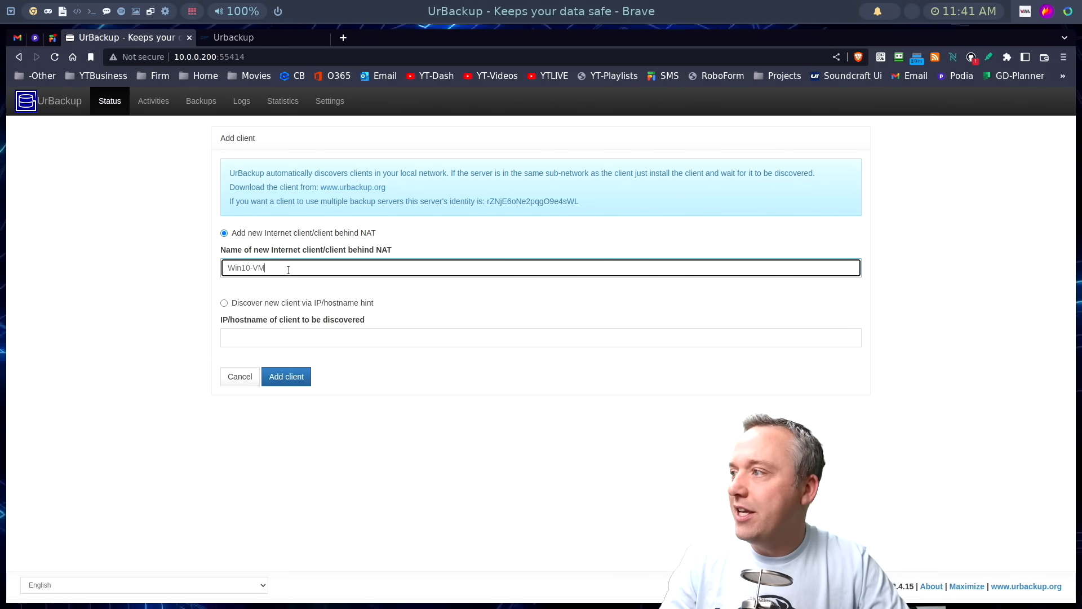
{"action": "left_click", "coordinate": [286, 377]}
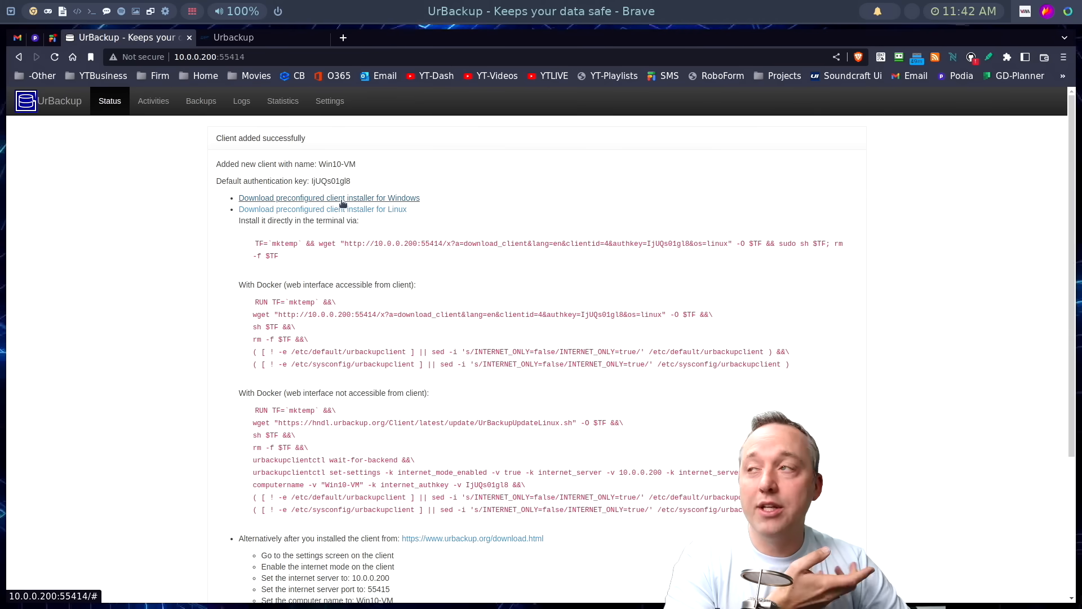
{"action": "left_click", "coordinate": [343, 200]}
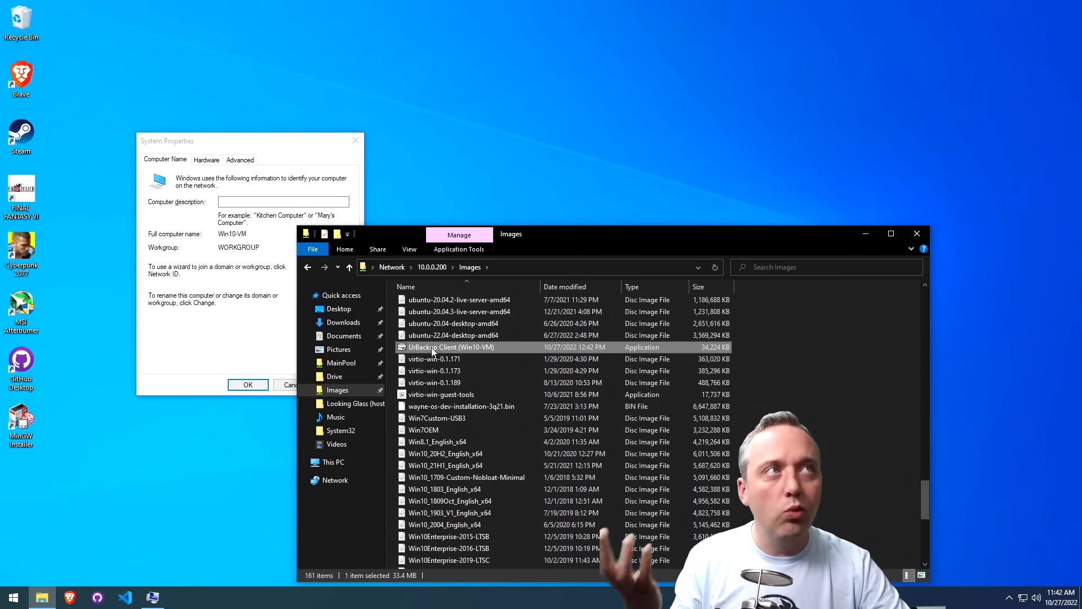
Move the installer into Downloads and run it through Next, I Agree and Install
{"action": "right_click", "coordinate": [433, 350]}
{"action": "key", "text": "Escape"}
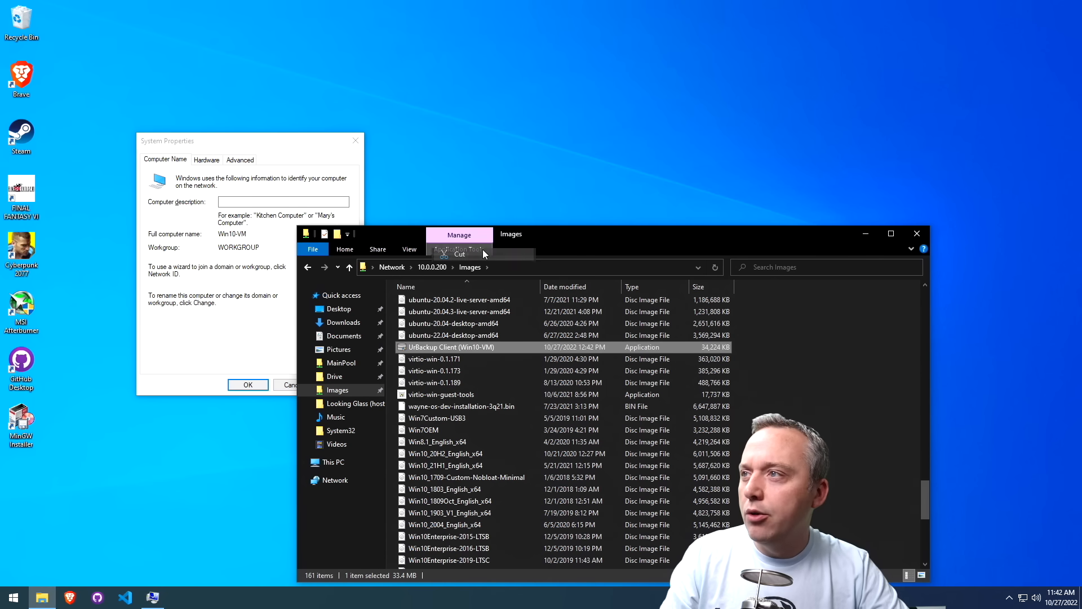
{"action": "left_click", "coordinate": [343, 322]}
{"action": "right_click", "coordinate": [564, 504]}
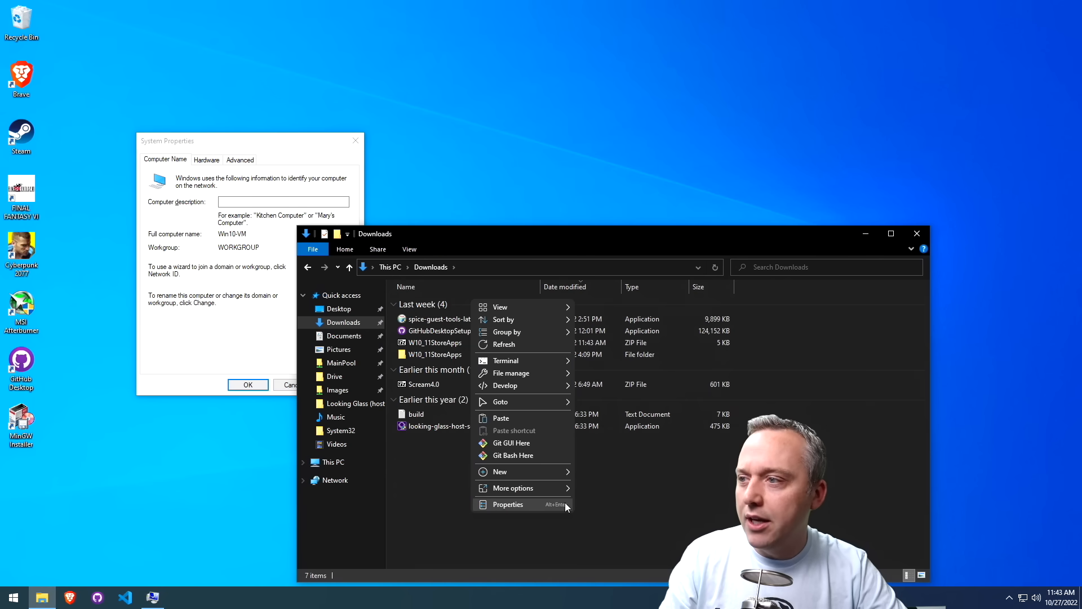
{"action": "left_click", "coordinate": [525, 415]}
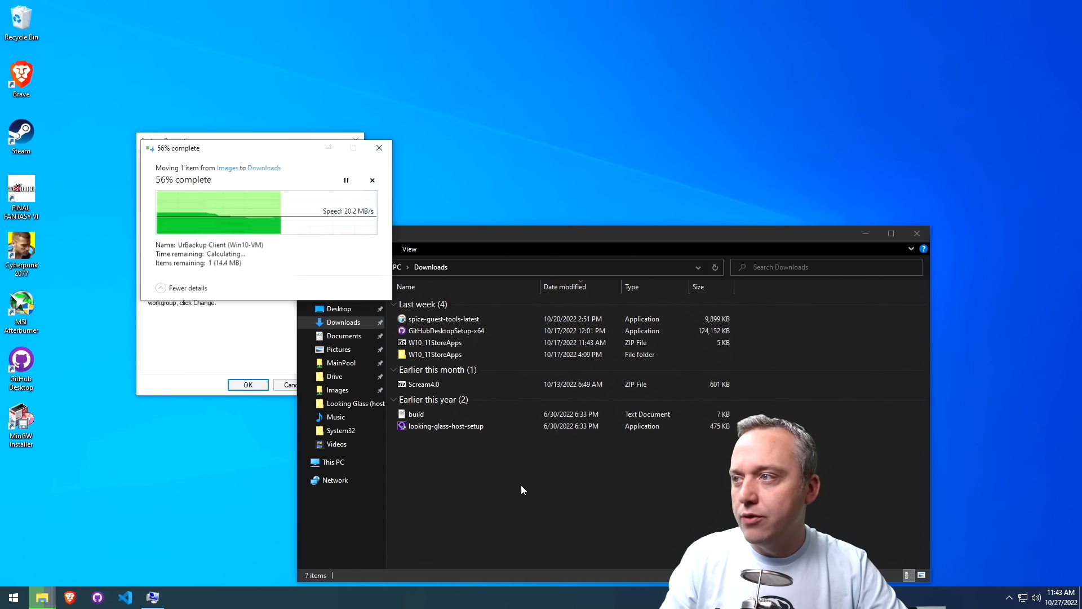
{"action": "left_click", "coordinate": [603, 388]}
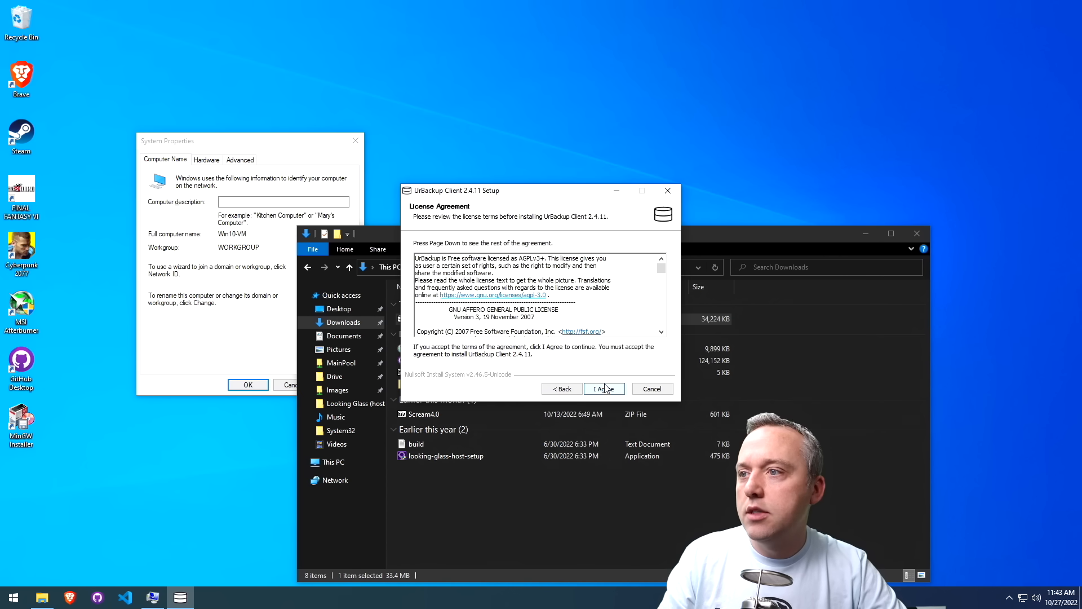
{"action": "left_click", "coordinate": [605, 389]}
{"action": "left_click", "coordinate": [606, 389]}
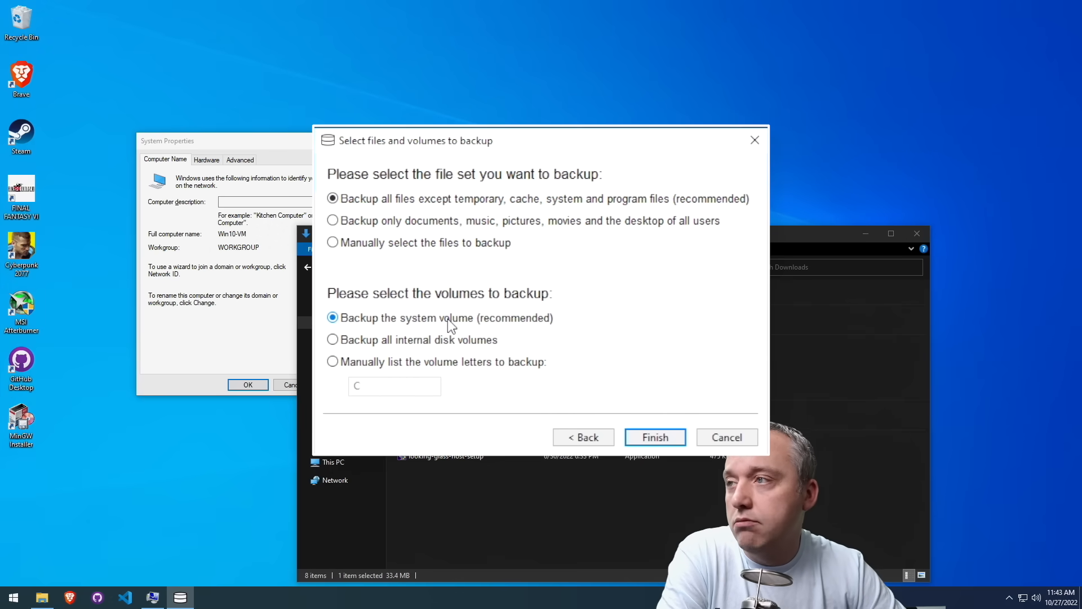
Check this PC's drives, then finish setup backing up all non-temporary files plus the system volume
{"action": "left_click", "coordinate": [42, 597]}
{"action": "left_click", "coordinate": [346, 460]}
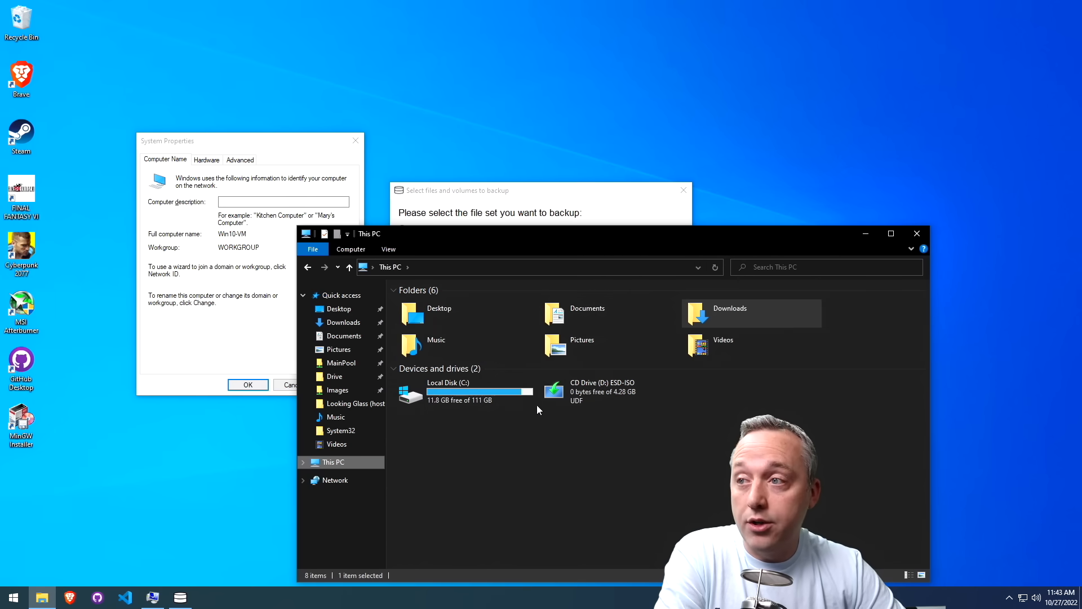
{"action": "left_click", "coordinate": [541, 203]}
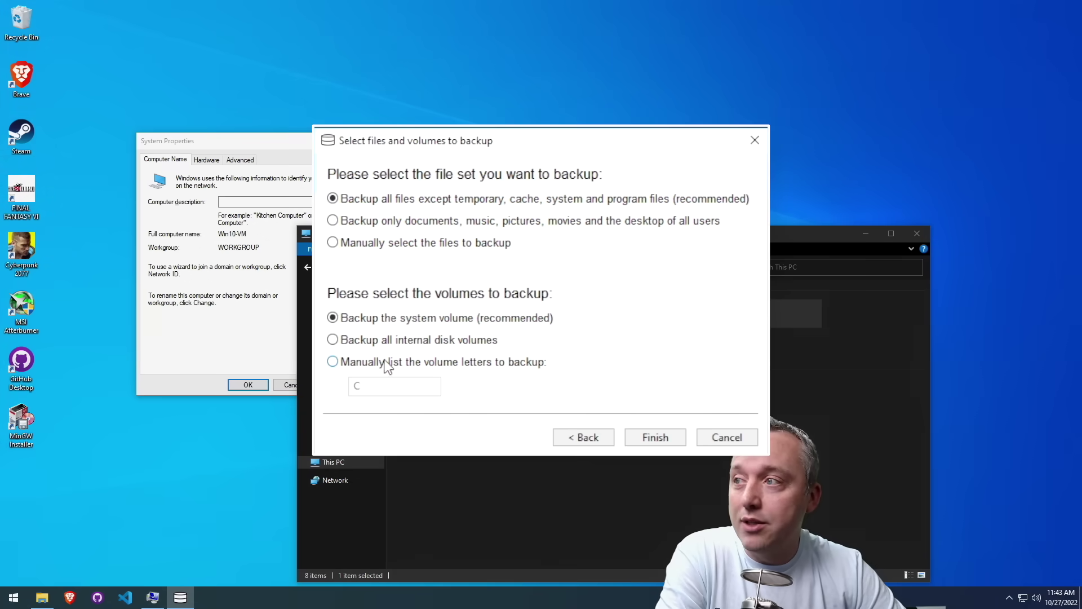
{"action": "left_click", "coordinate": [394, 361]}
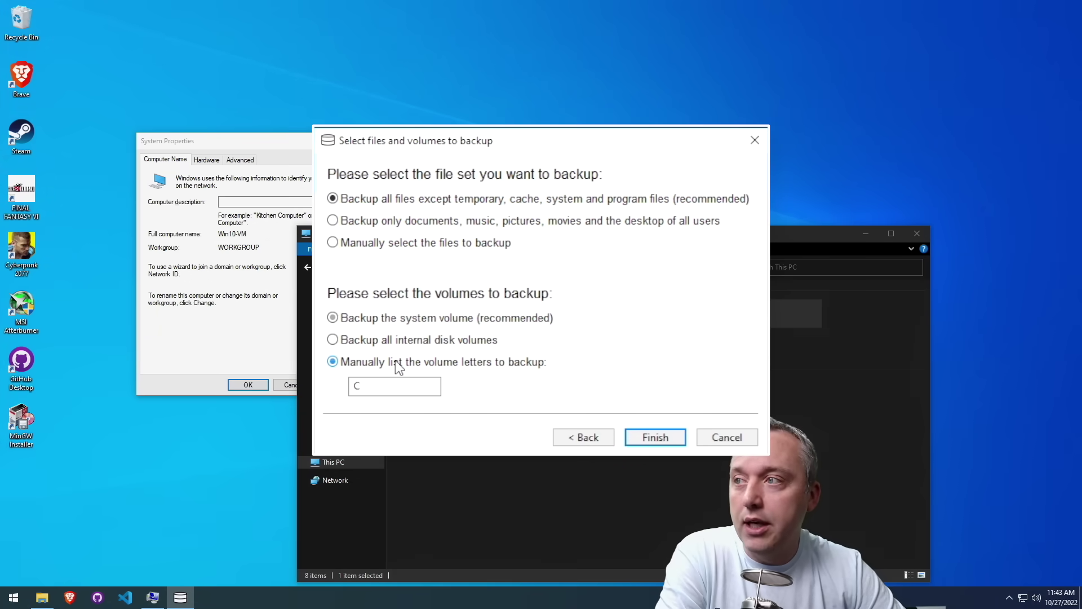
{"action": "left_click", "coordinate": [396, 320]}
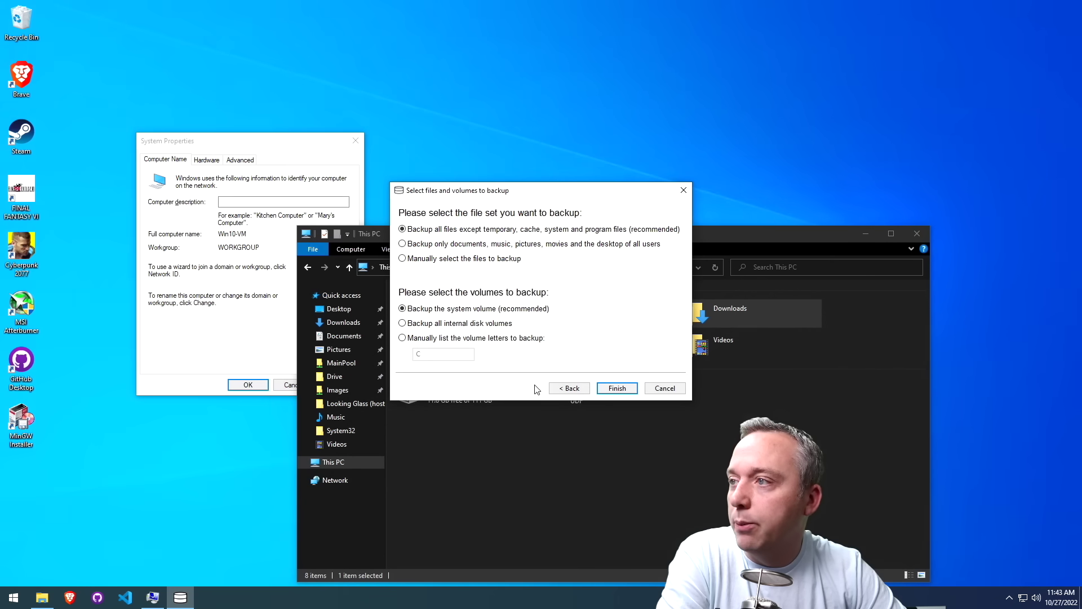
{"action": "left_click", "coordinate": [617, 388]}
{"action": "left_click", "coordinate": [917, 234]}
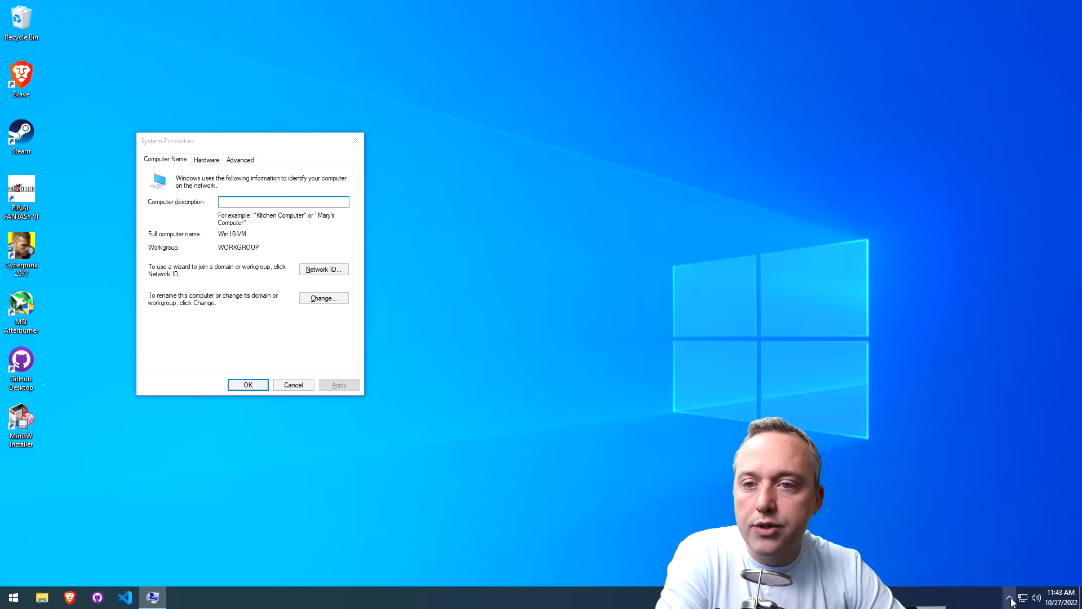
Dismiss System Properties and reveal the tray overflow to reach the UrBackup web Status page
{"action": "left_click", "coordinate": [1011, 598]}
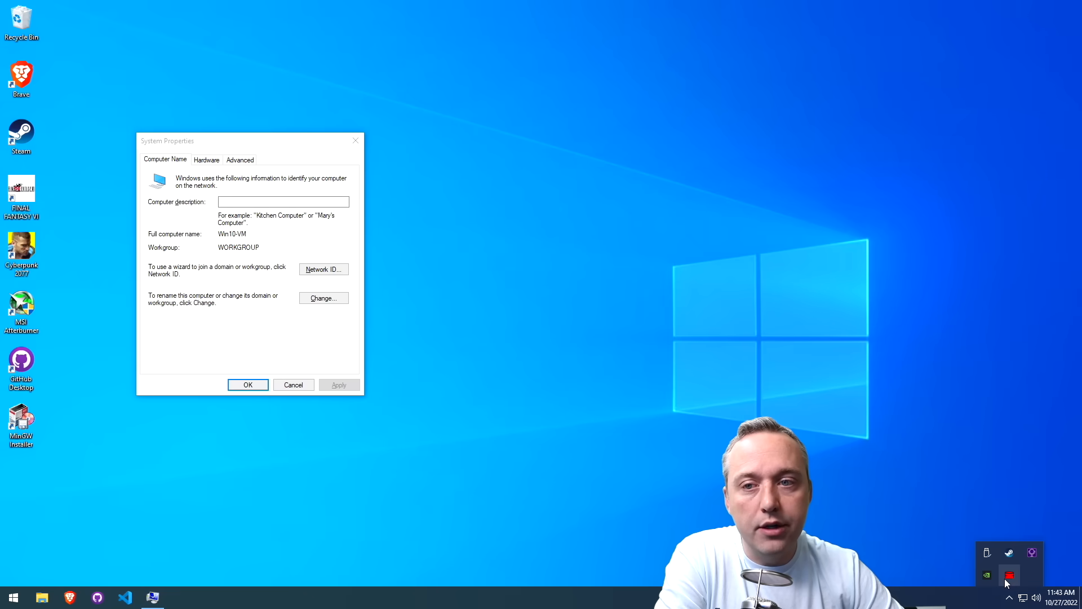
{"action": "mouse_move", "coordinate": [1010, 576]}
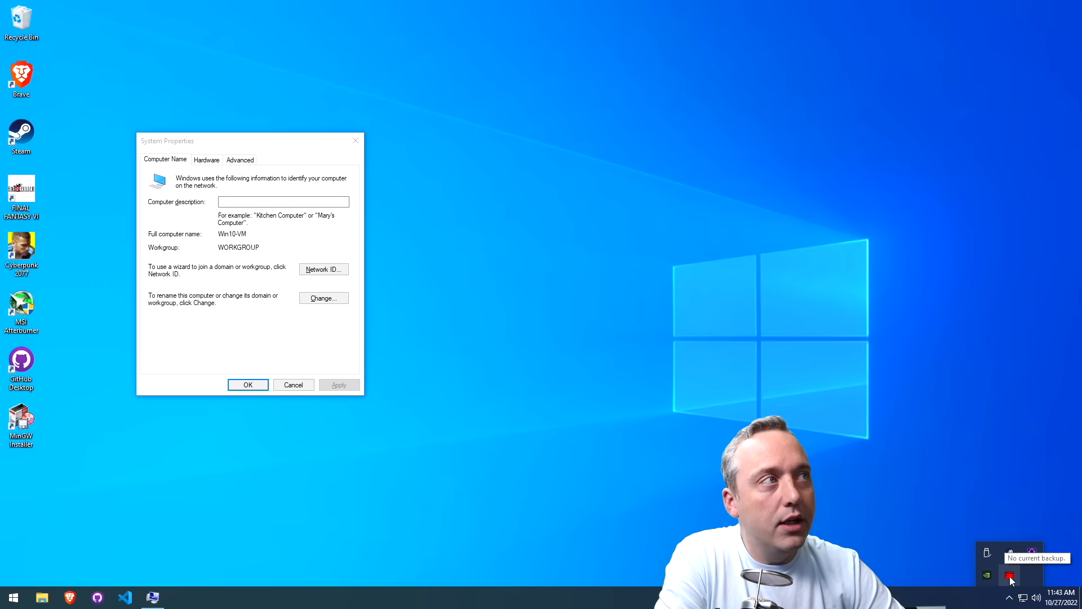
{"action": "left_click", "coordinate": [247, 385]}
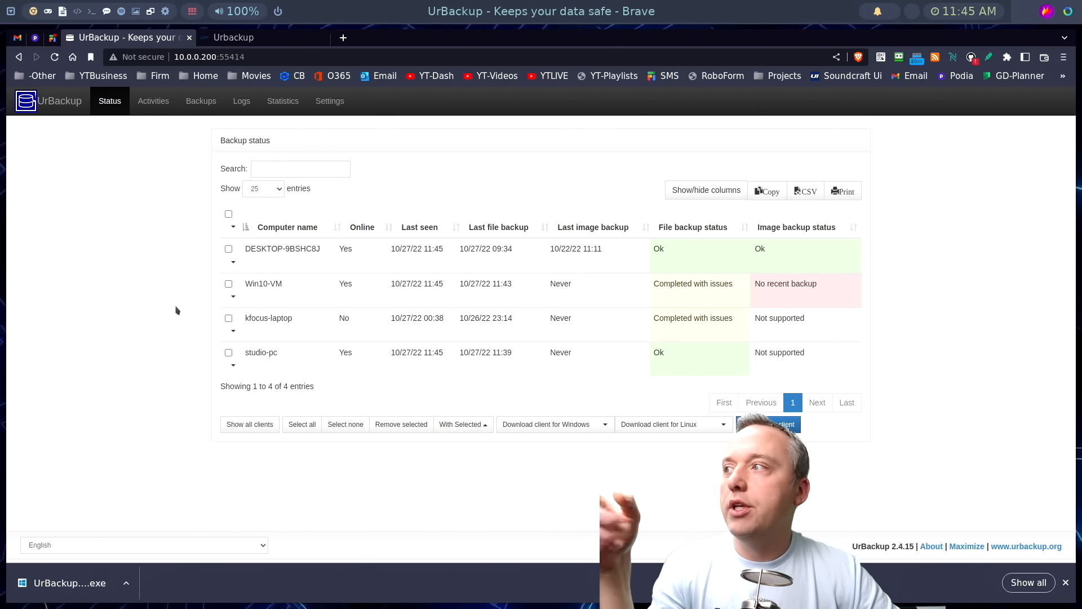
Review the server Settings, checking the File Backups and then Image Backups schedule defaults
{"action": "left_click", "coordinate": [233, 296]}
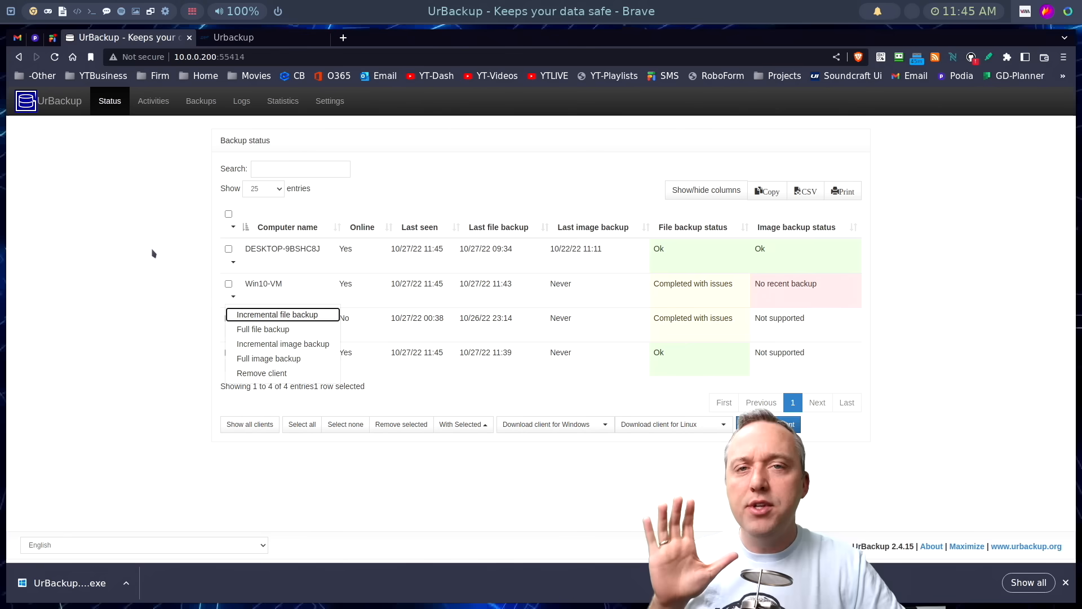
{"action": "left_click", "coordinate": [329, 101]}
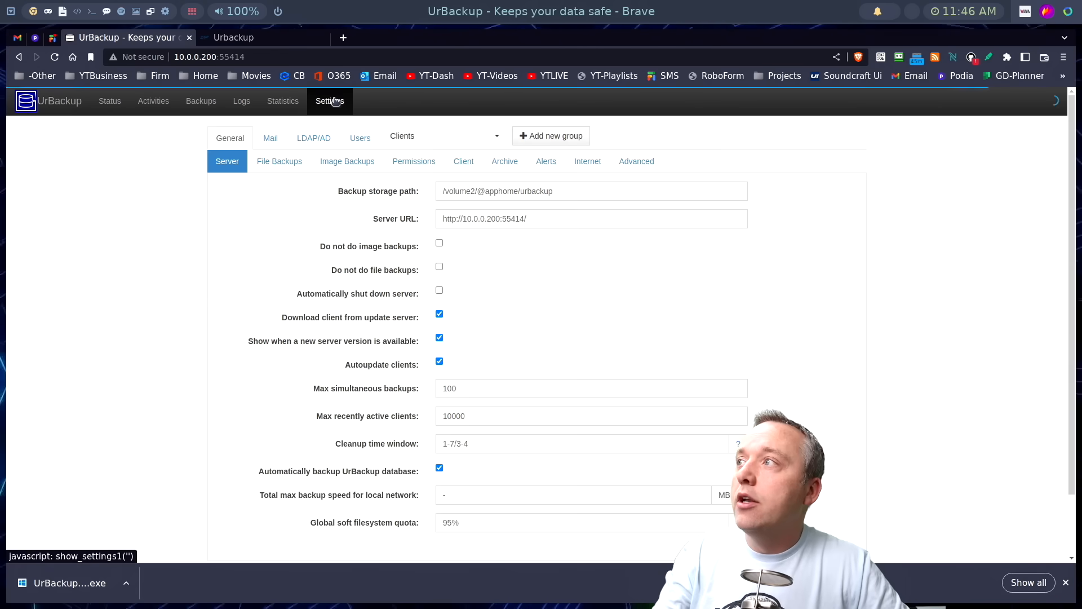
{"action": "left_click", "coordinate": [278, 162]}
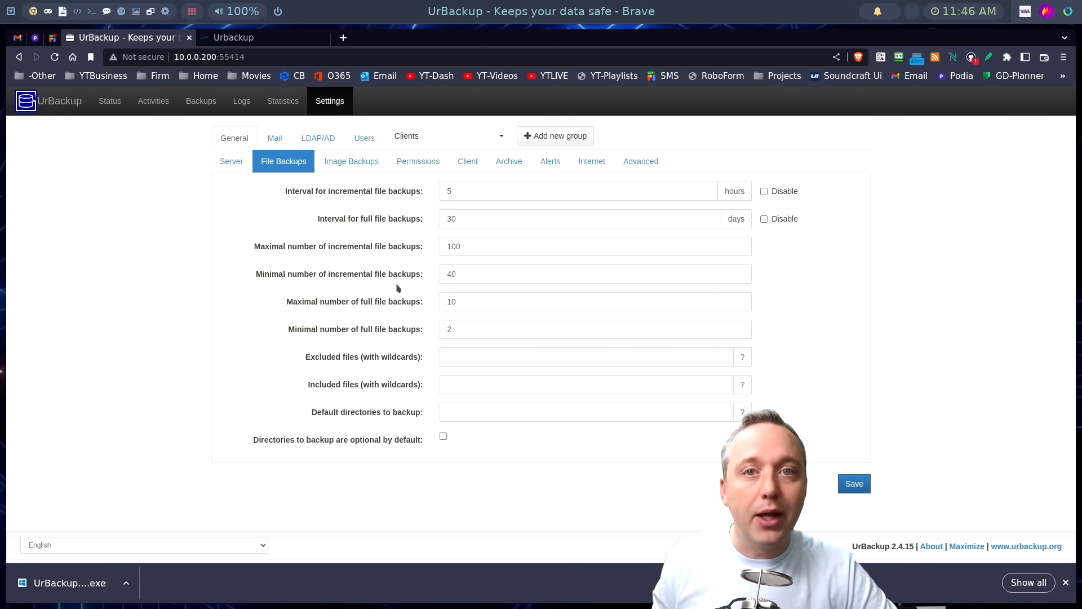
In Client settings, save the backup window as 1-7/0-6, then revert it to 1-7/0-24 and save
{"action": "left_click", "coordinate": [358, 162]}
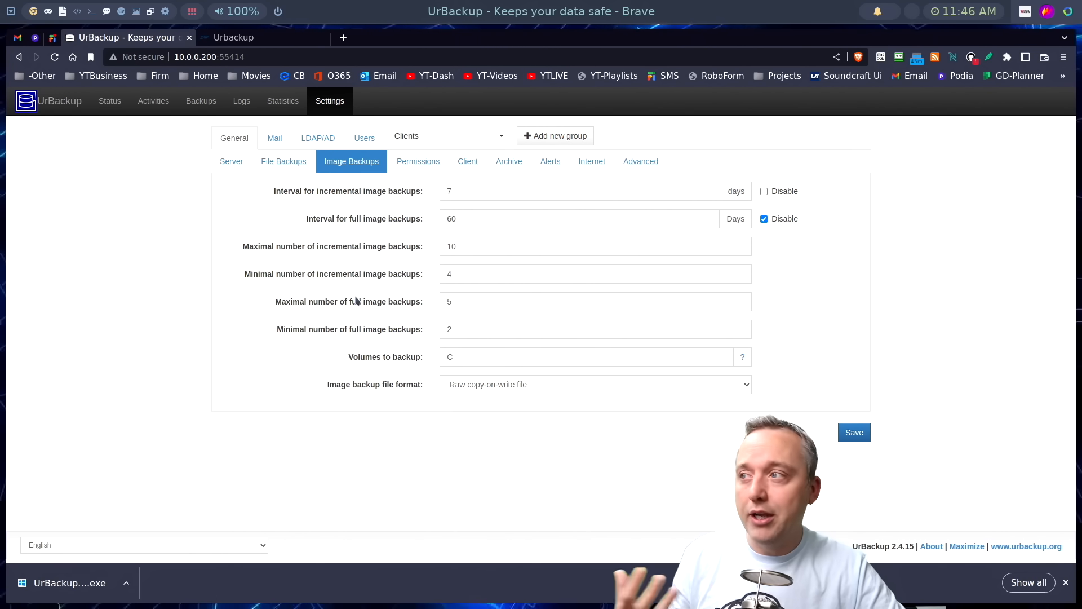
{"action": "left_click", "coordinate": [468, 160]}
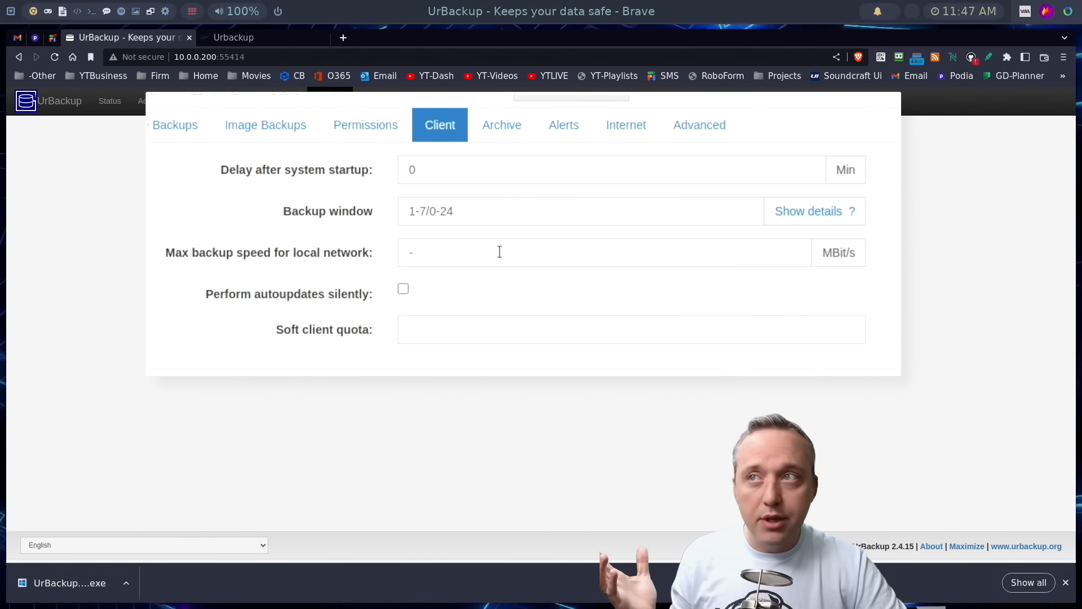
{"action": "double_click", "coordinate": [448, 211]}
{"action": "type", "text": "6"}
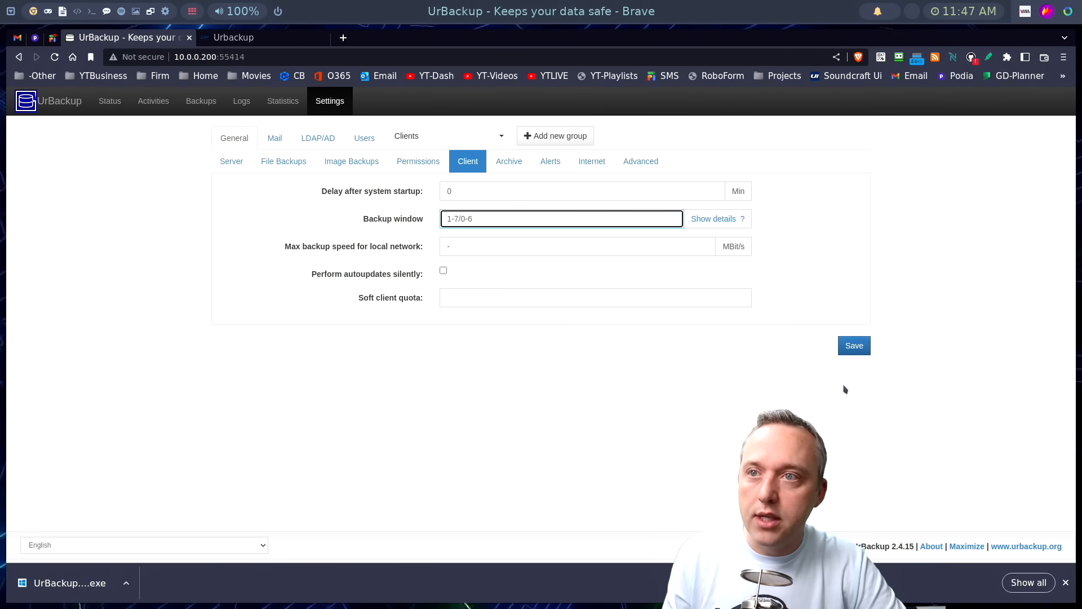
{"action": "left_click", "coordinate": [856, 348]}
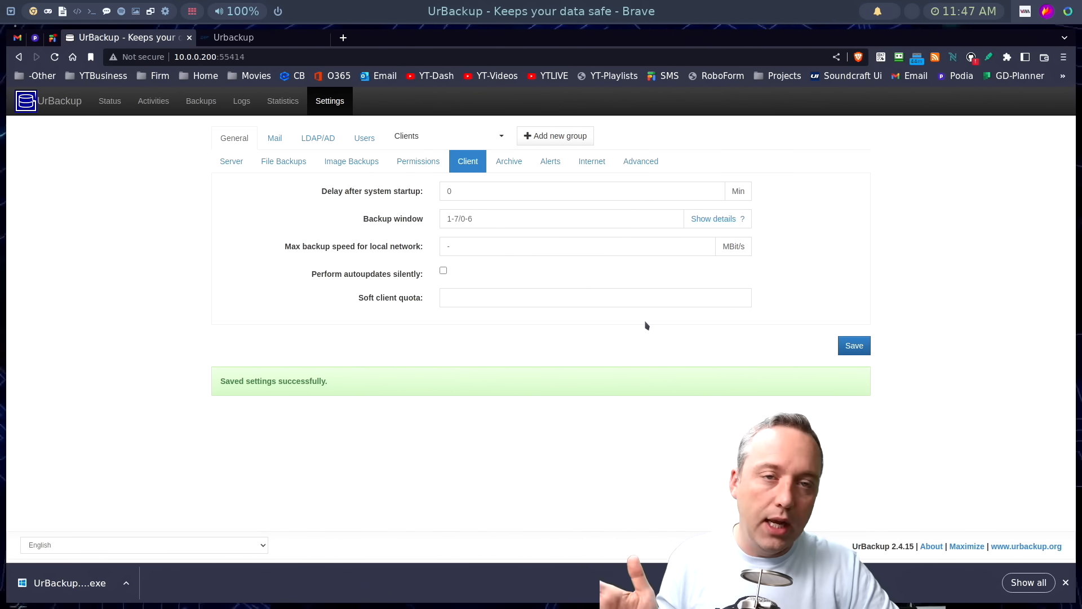
{"action": "double_click", "coordinate": [469, 218]}
{"action": "type", "text": "24"}
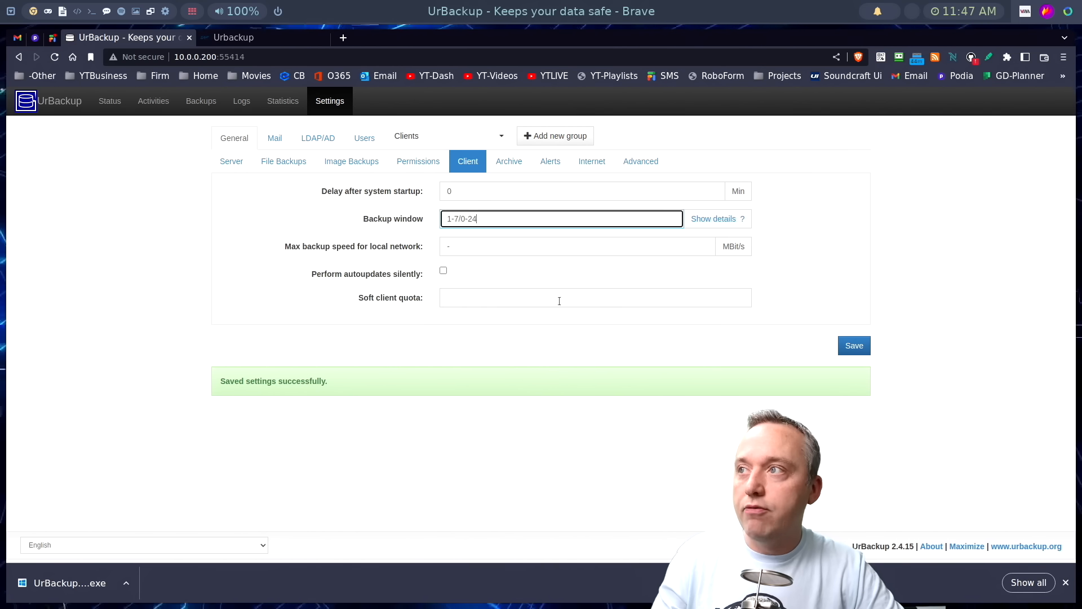
{"action": "left_click", "coordinate": [853, 345]}
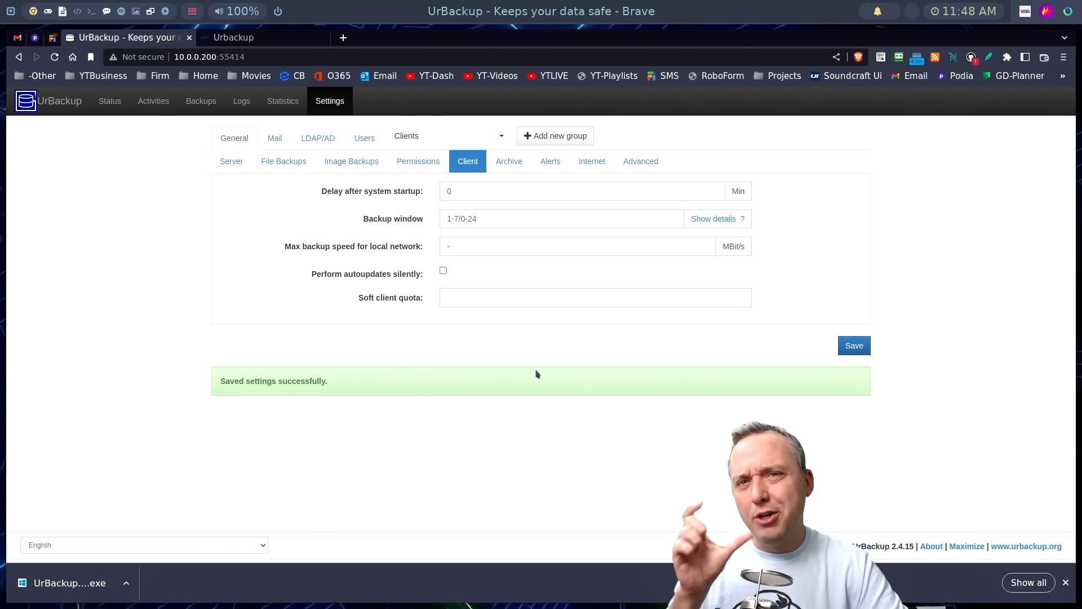
From the Status page, queue a full image backup for Win10-VM
{"action": "left_click", "coordinate": [110, 100]}
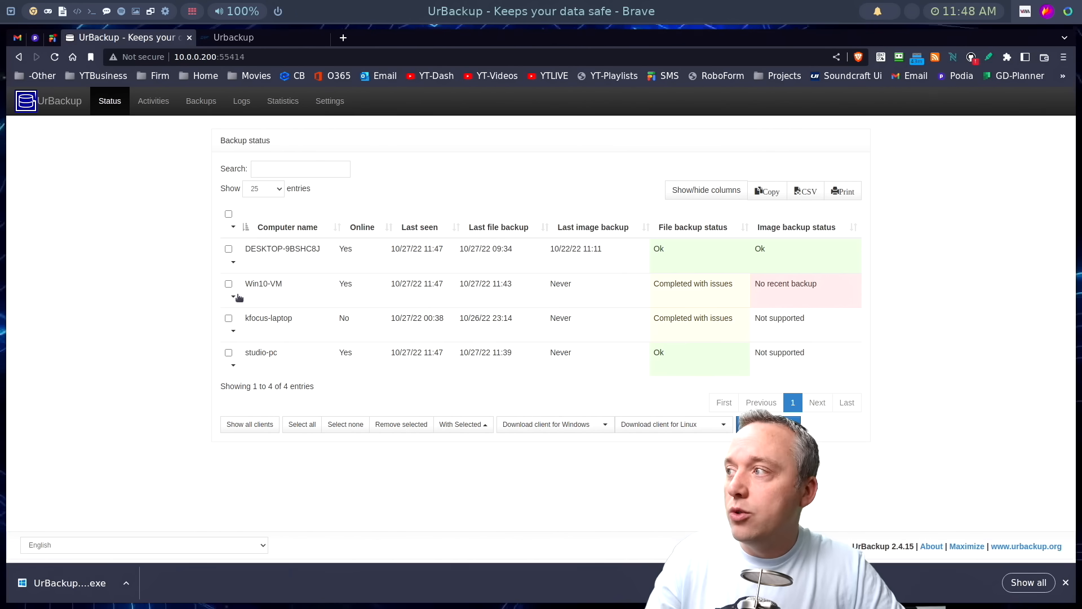
{"action": "left_click", "coordinate": [233, 296]}
{"action": "left_click", "coordinate": [282, 344]}
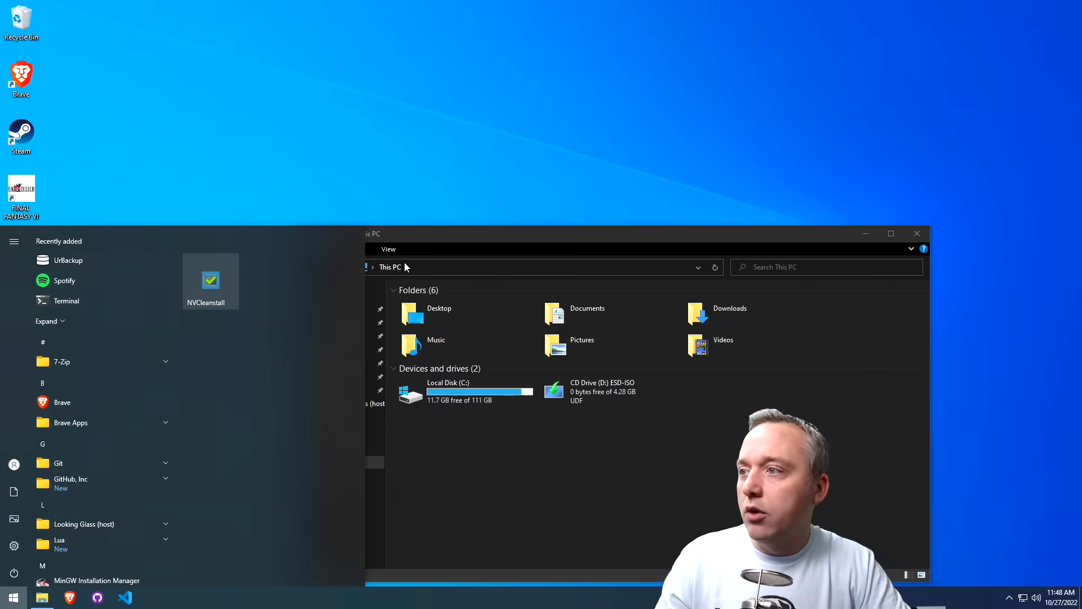
View the UrBackup client's newest log entry showing the shadow copy failure, then reopen the tray overflow
{"action": "left_click", "coordinate": [913, 366]}
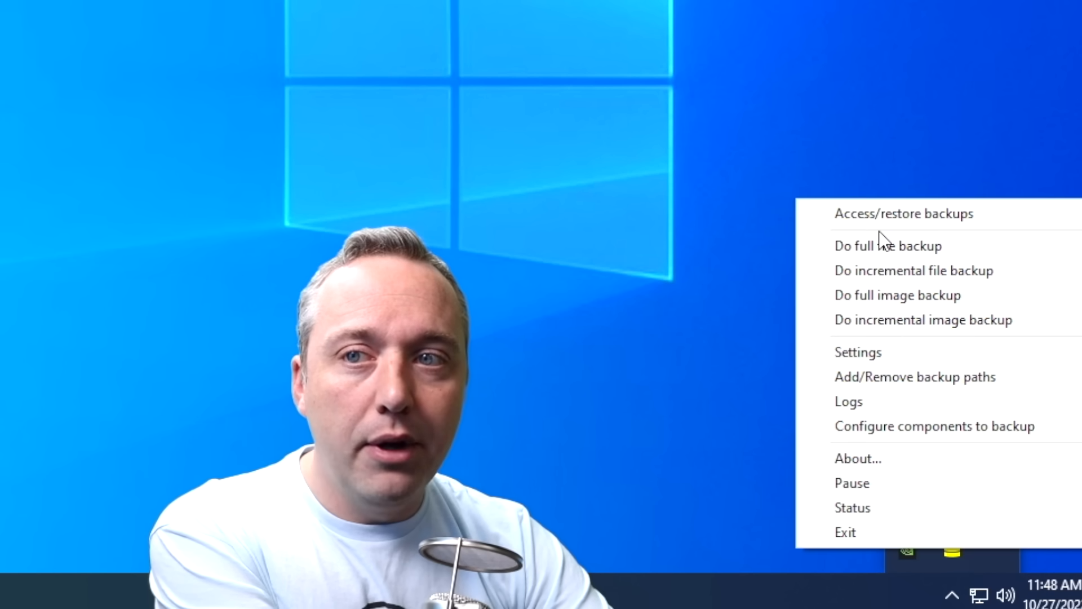
{"action": "left_click", "coordinate": [880, 214]}
{"action": "left_click", "coordinate": [969, 502]}
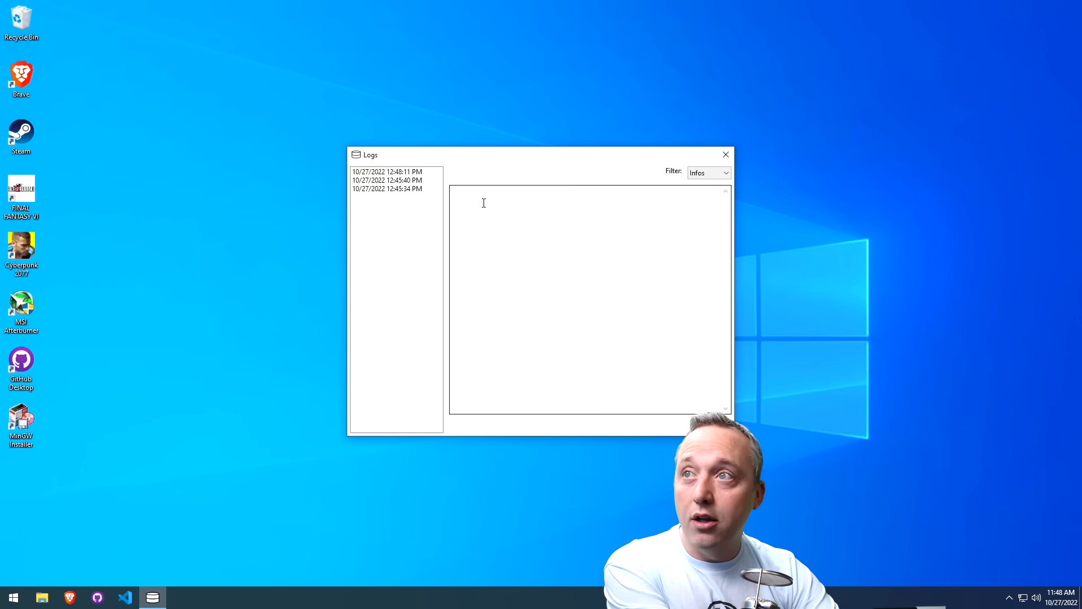
{"action": "left_click", "coordinate": [387, 171]}
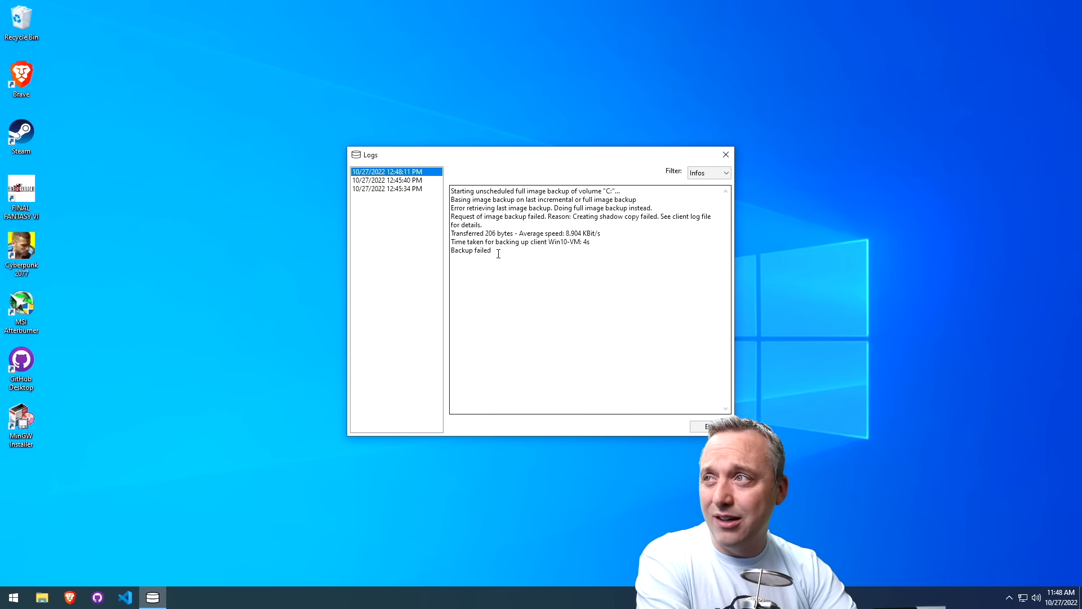
{"action": "left_click", "coordinate": [728, 155]}
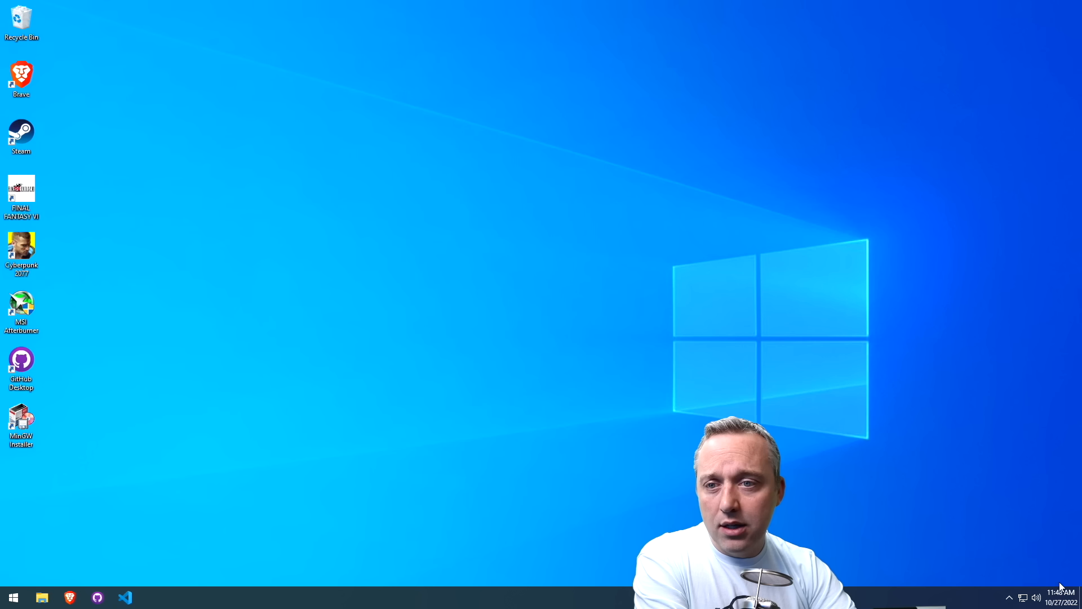
{"action": "left_click", "coordinate": [1009, 598]}
Show the client Status window, start a full image backup of the PC, then bring up the client Logs
{"action": "right_click", "coordinate": [1008, 577]}
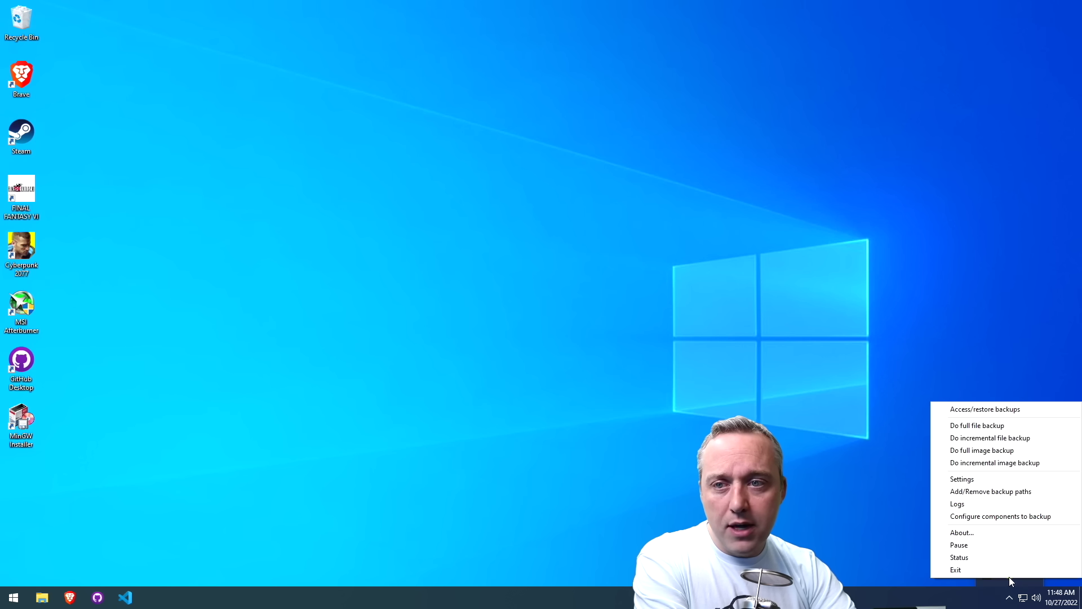
{"action": "left_click", "coordinate": [967, 554]}
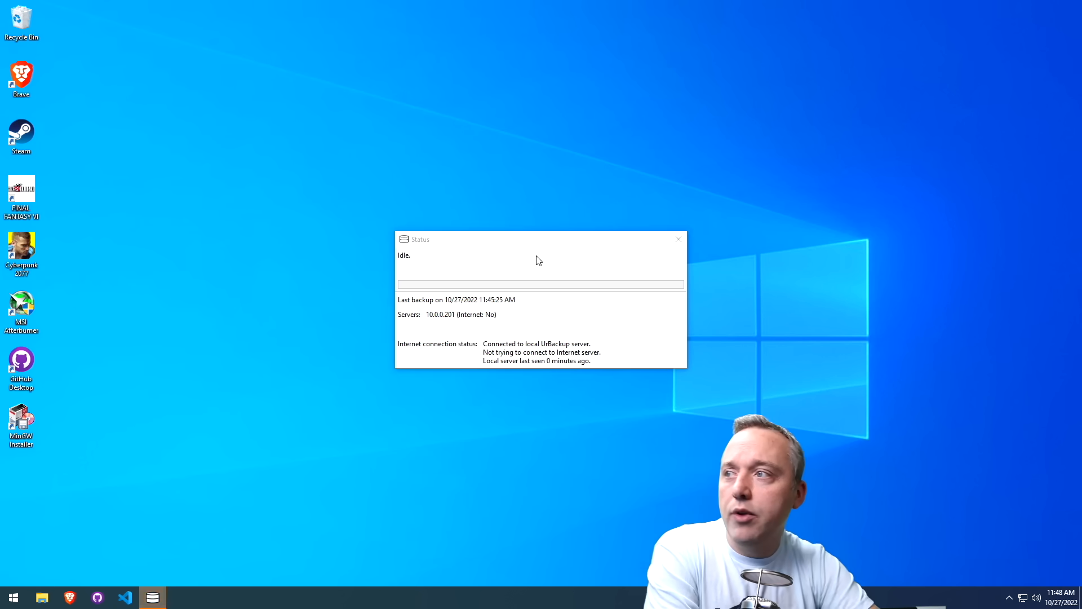
{"action": "right_click", "coordinate": [1012, 582]}
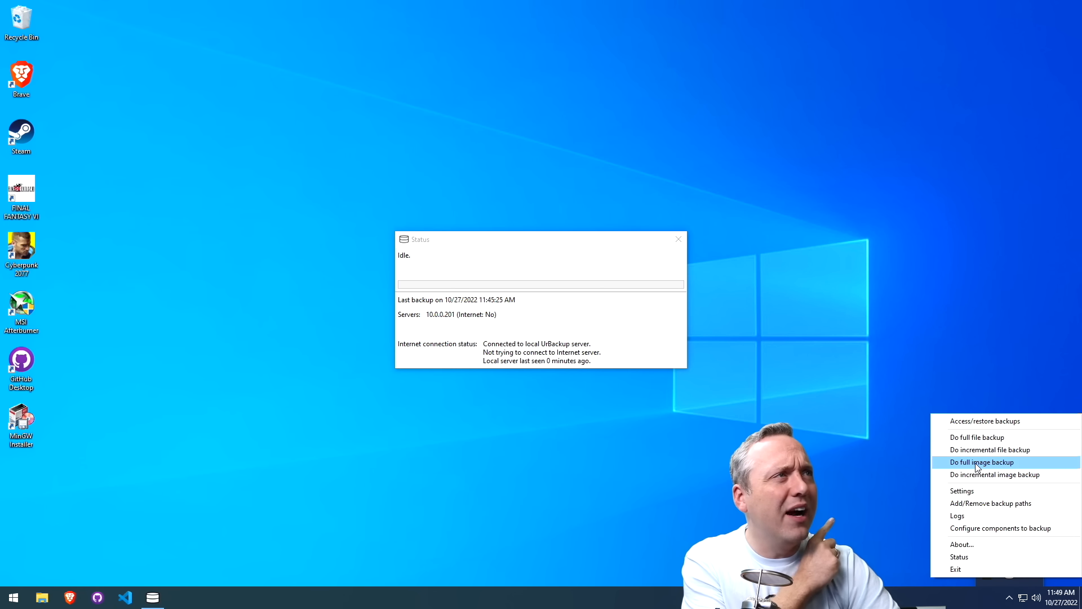
{"action": "left_click", "coordinate": [976, 467]}
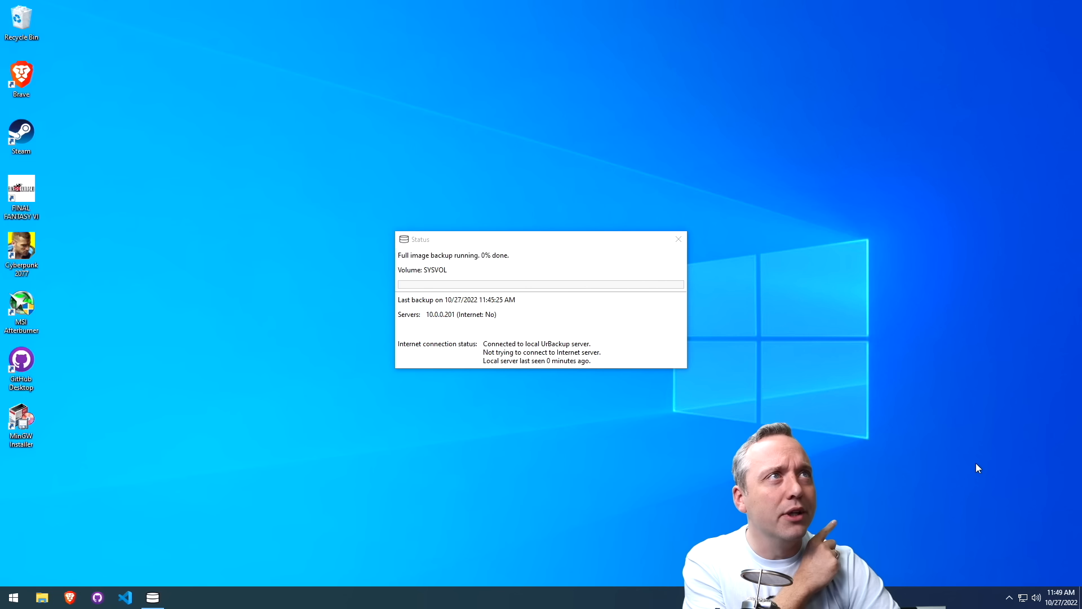
{"action": "right_click", "coordinate": [1010, 597]}
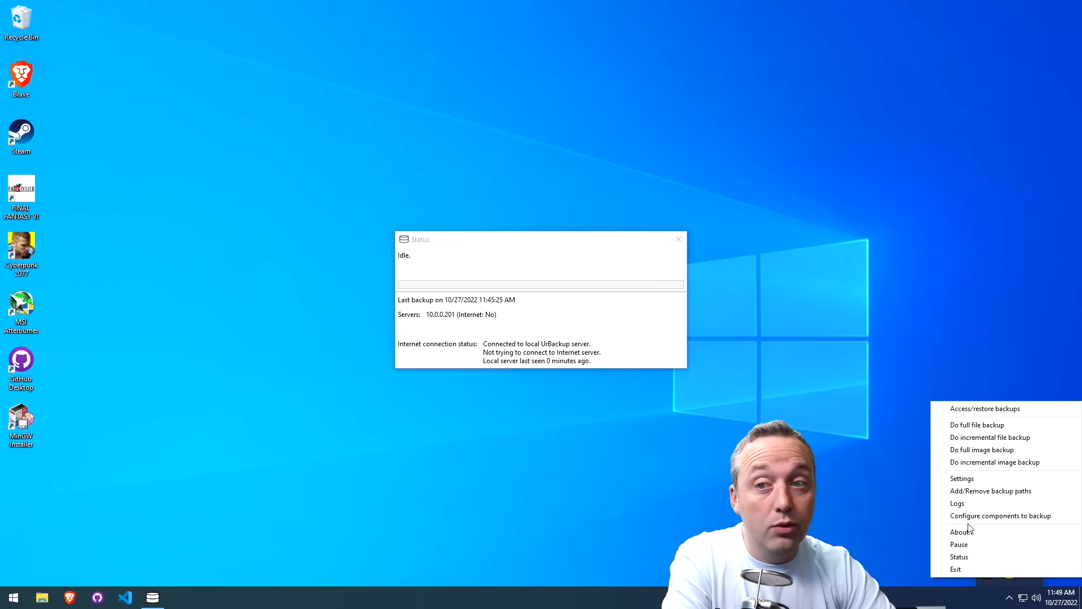
{"action": "left_click", "coordinate": [957, 503]}
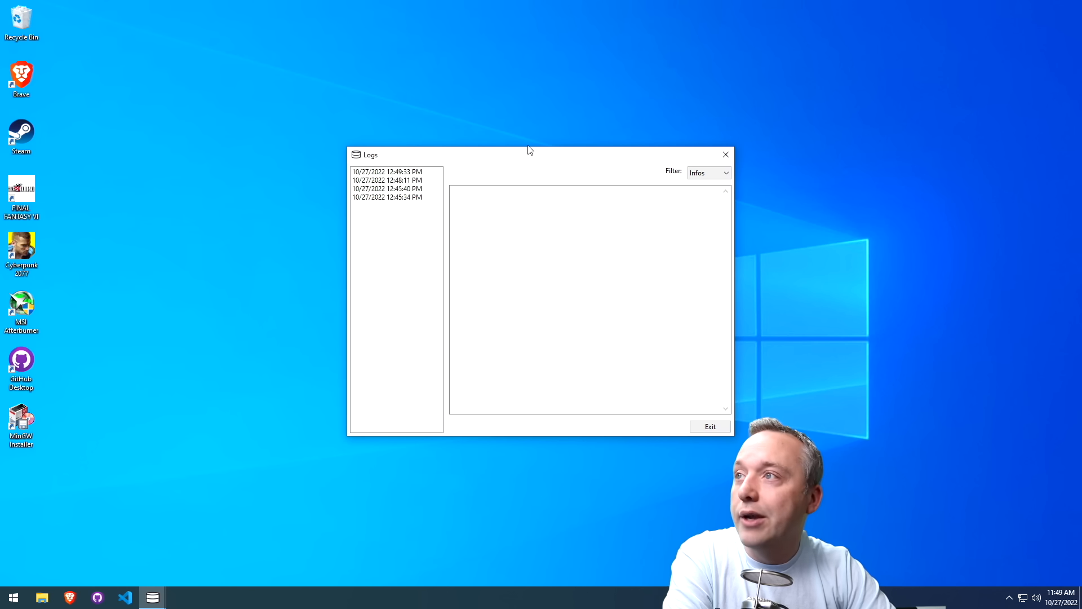
Move the Logs window aside and select the newest 12:49:33 PM log entry
{"action": "left_click_drag", "start_coordinate": [529, 151], "coordinate": [217, 180]}
{"action": "left_click", "coordinate": [78, 196]}
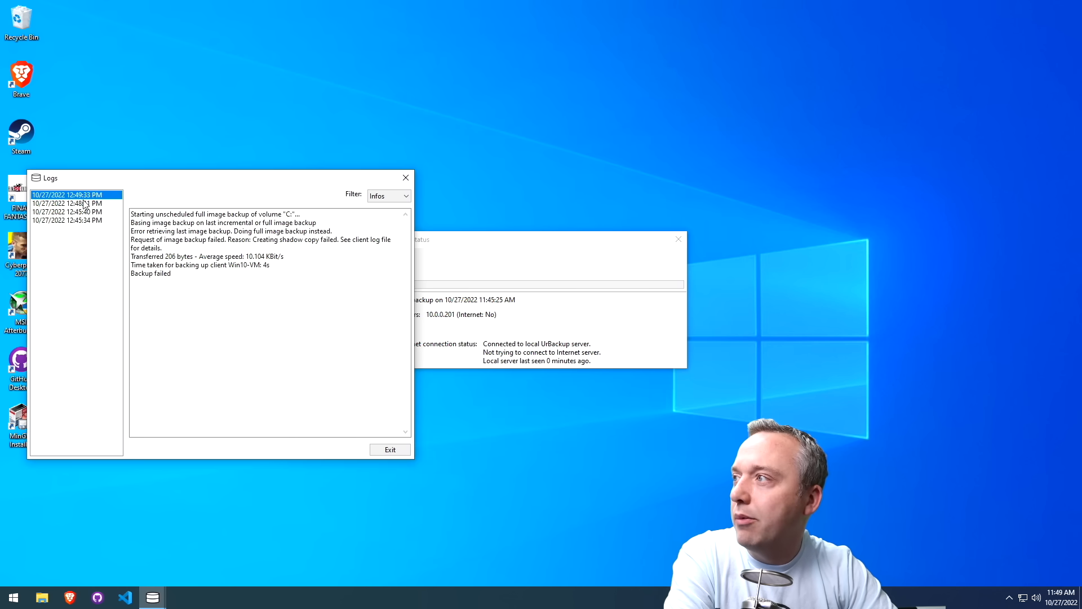
{"action": "left_click_drag", "start_coordinate": [215, 183], "coordinate": [203, 93]}
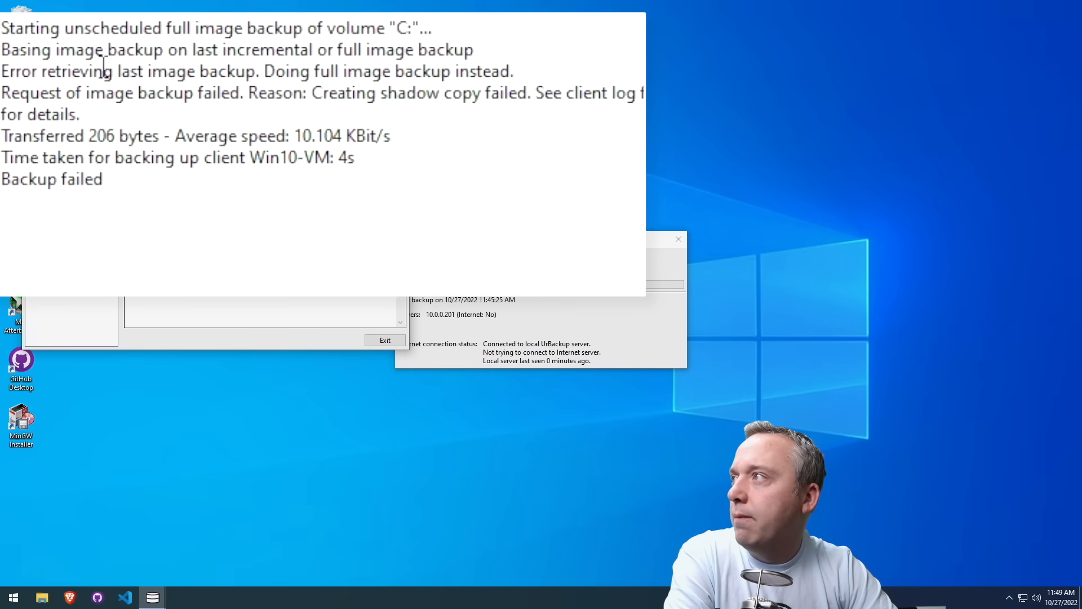
Highlight the log lines stating the image backup failed because creating a shadow copy failed
{"action": "left_click_drag", "start_coordinate": [81, 71], "coordinate": [227, 71]}
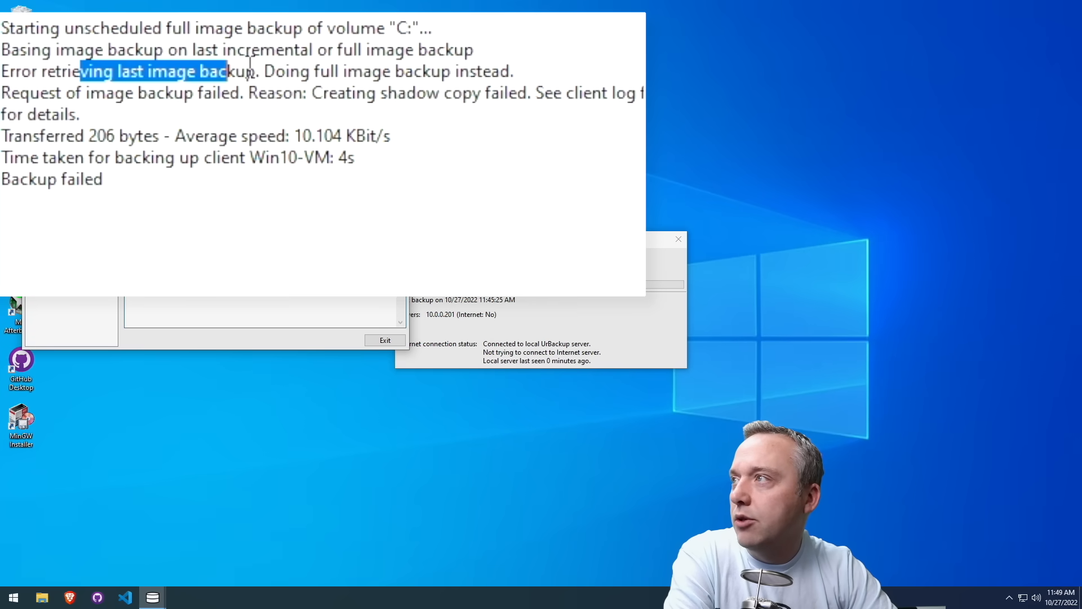
{"action": "left_click", "coordinate": [119, 114]}
{"action": "left_click_drag", "start_coordinate": [89, 93], "coordinate": [207, 102]}
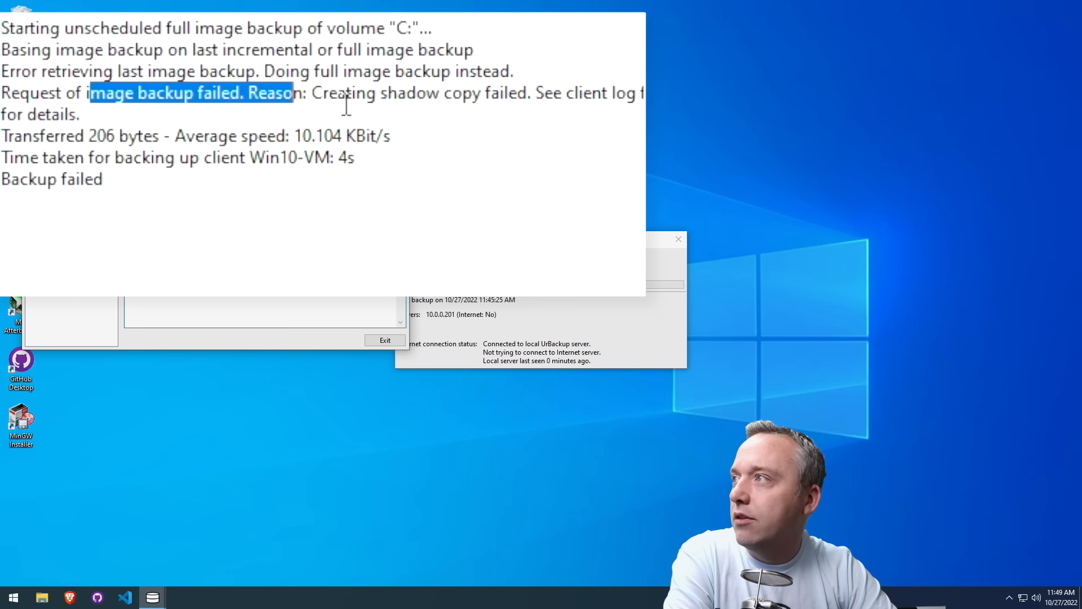
{"action": "left_click_drag", "start_coordinate": [397, 94], "coordinate": [524, 97]}
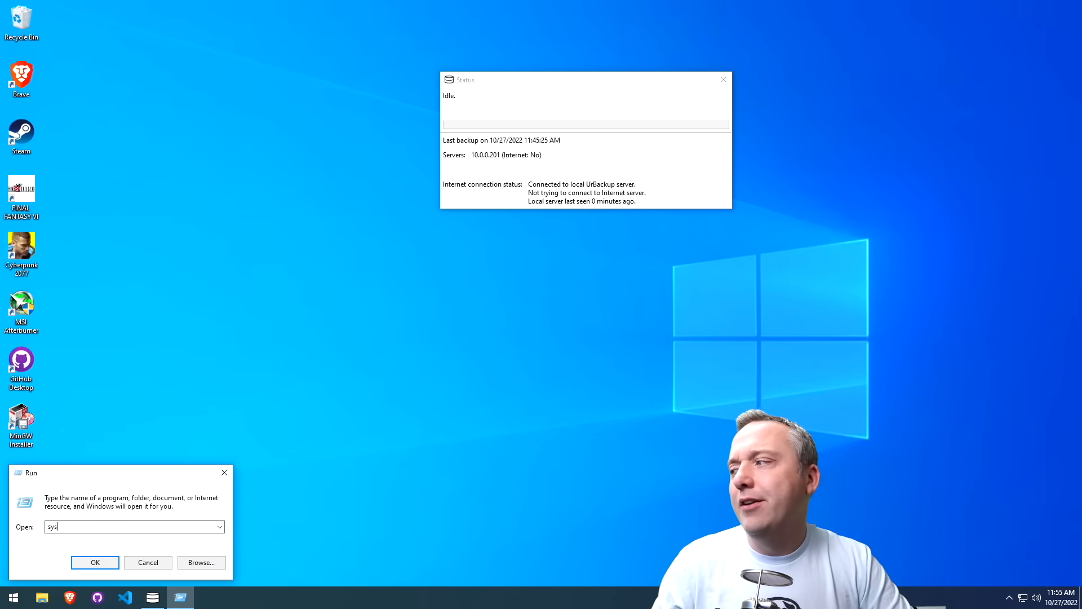
Check System Properties and Task Manager's CPU Performance showing a virtual machine, then close the Status window
{"action": "left_click", "coordinate": [85, 563]}
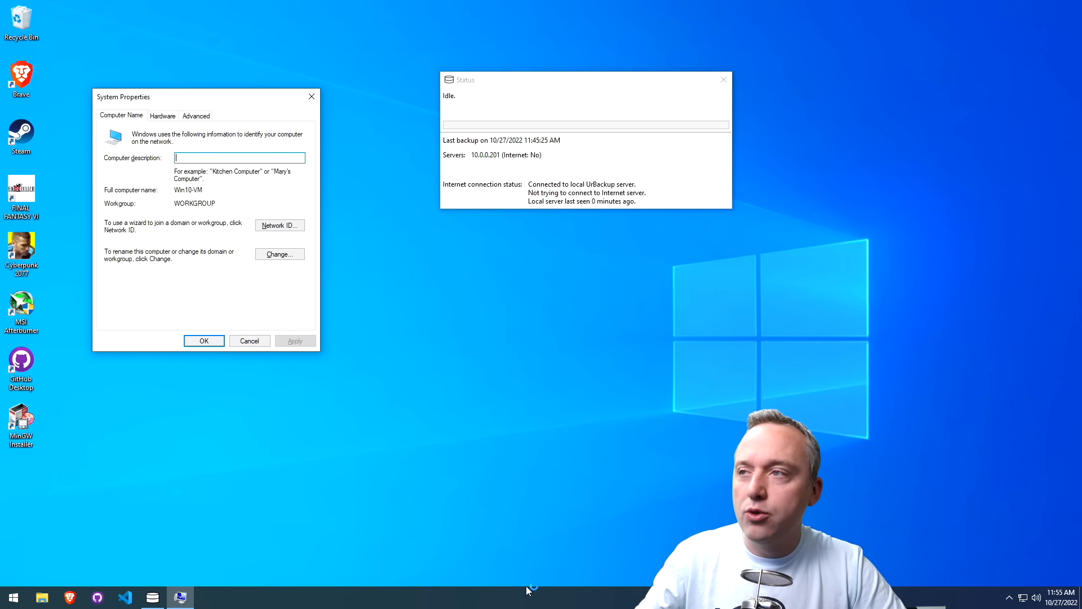
{"action": "key", "text": "ctrl+shift+Escape"}
{"action": "left_click", "coordinate": [188, 141]}
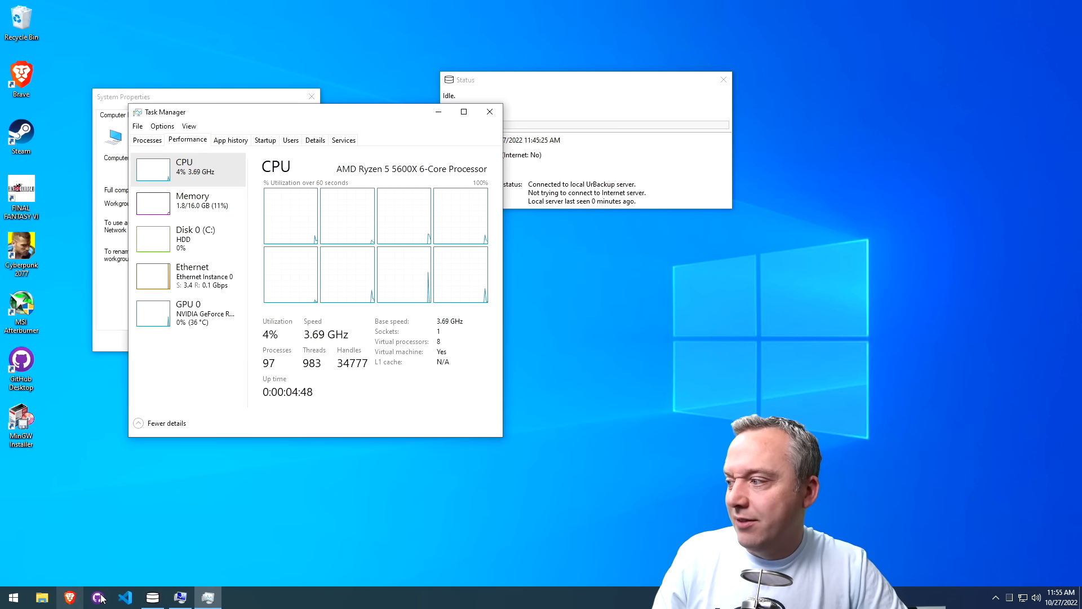
{"action": "mouse_move", "coordinate": [208, 597]}
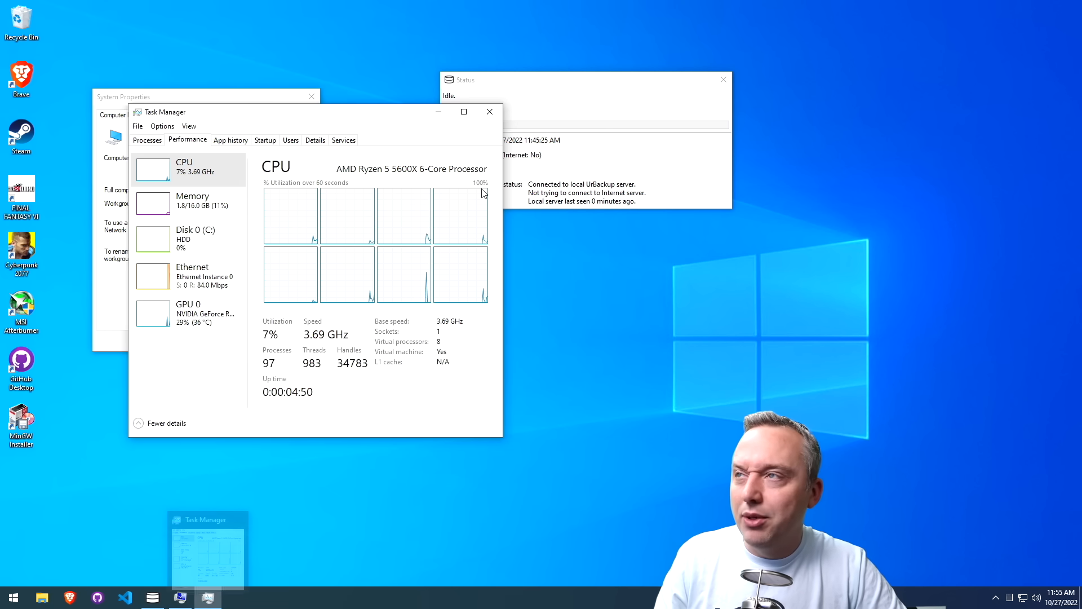
{"action": "left_click", "coordinate": [589, 141]}
{"action": "left_click", "coordinate": [724, 82]}
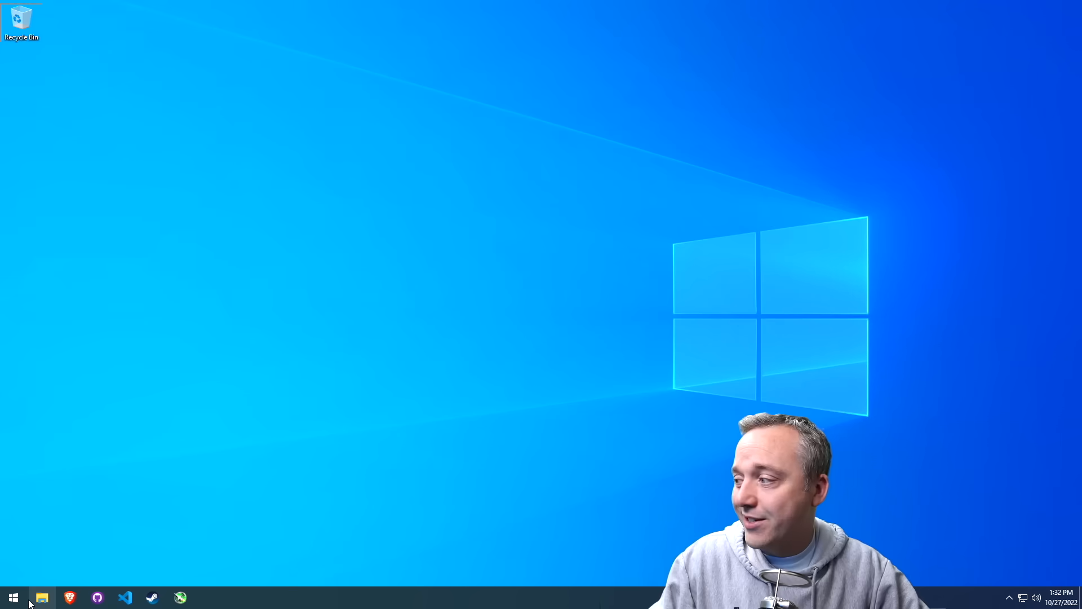
{"action": "right_click", "coordinate": [14, 598]}
{"action": "left_click", "coordinate": [46, 564]}
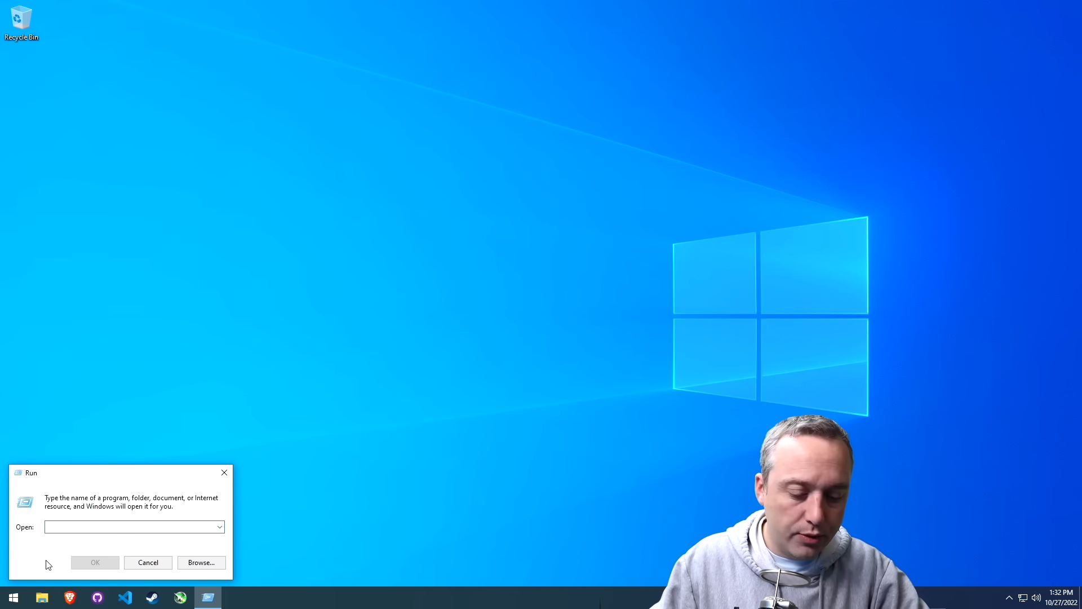
{"action": "type", "text": "sysdm.cpl"}
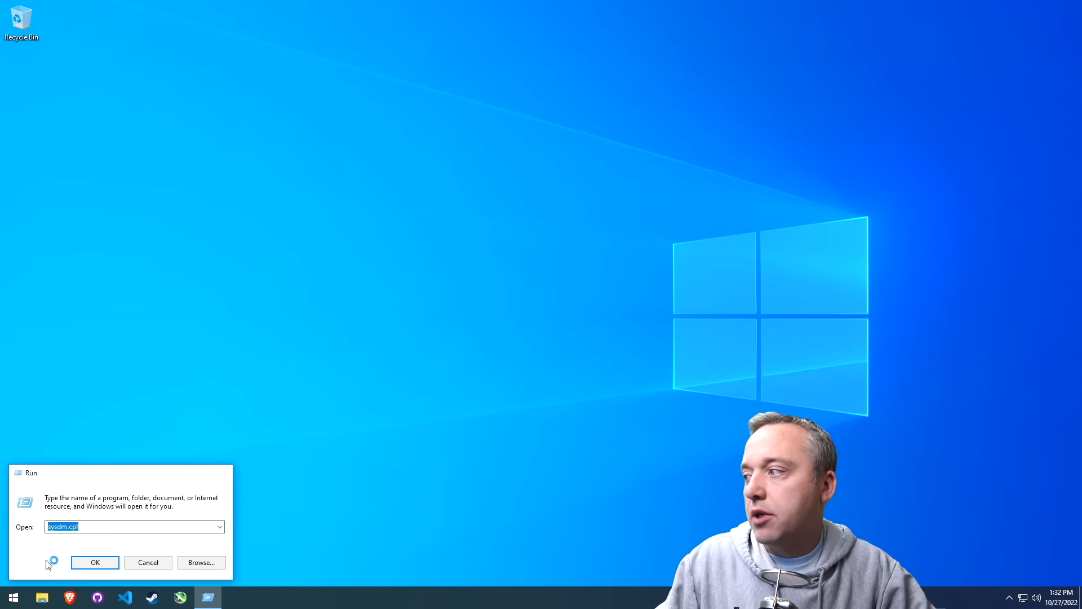
{"action": "key", "text": "Return"}
{"action": "left_click", "coordinate": [224, 101]}
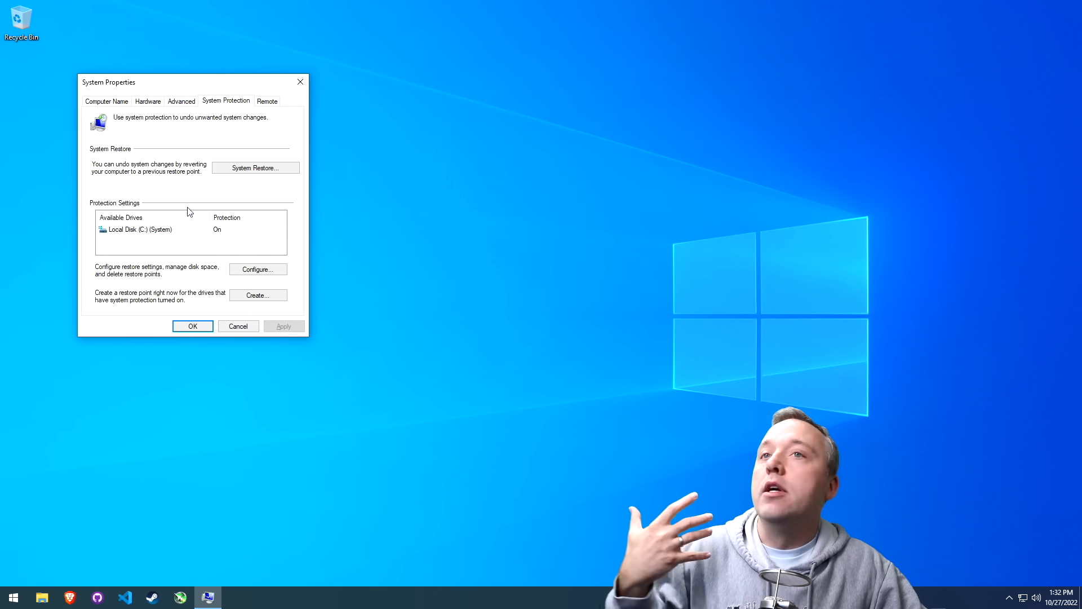
{"action": "left_click", "coordinate": [302, 84]}
Bring up the UrBackup client Status window and move it toward the upper left
{"action": "left_click", "coordinate": [1012, 599]}
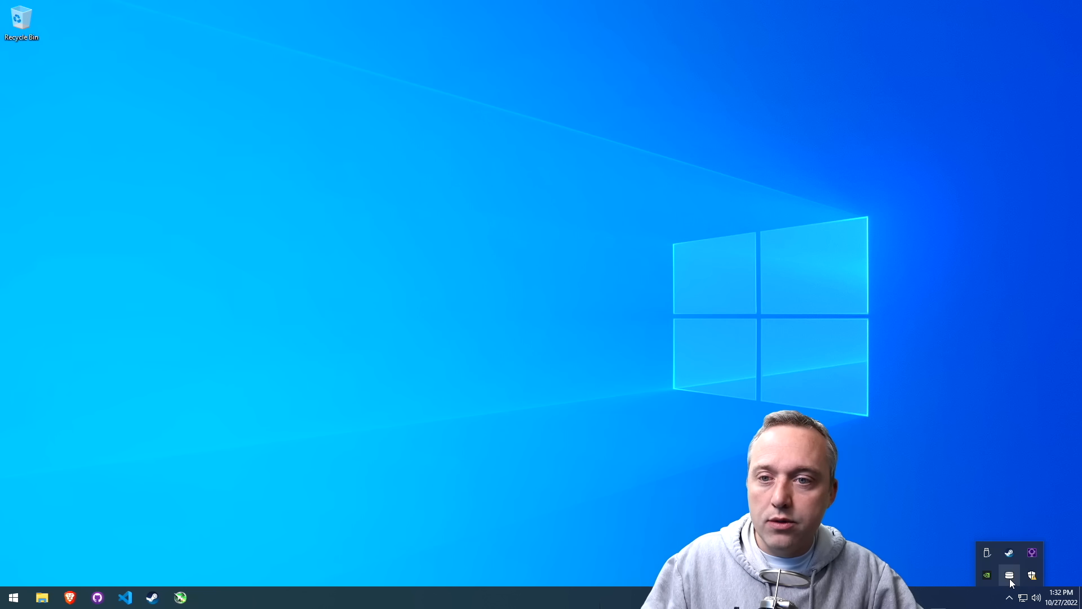
{"action": "right_click", "coordinate": [1008, 578]}
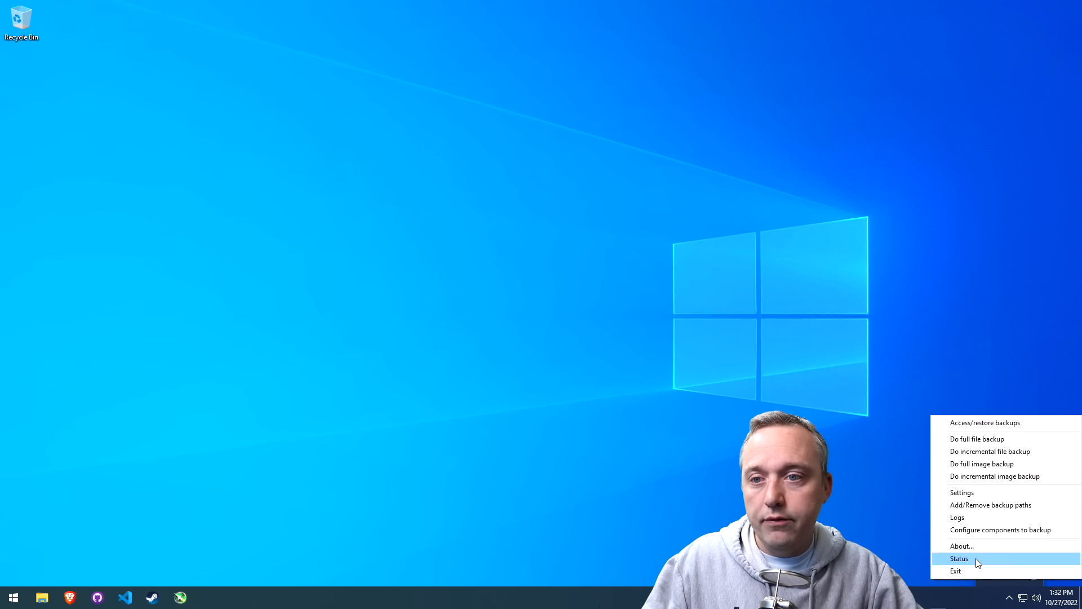
{"action": "left_click", "coordinate": [958, 557]}
{"action": "left_click_drag", "start_coordinate": [532, 233], "coordinate": [444, 139]}
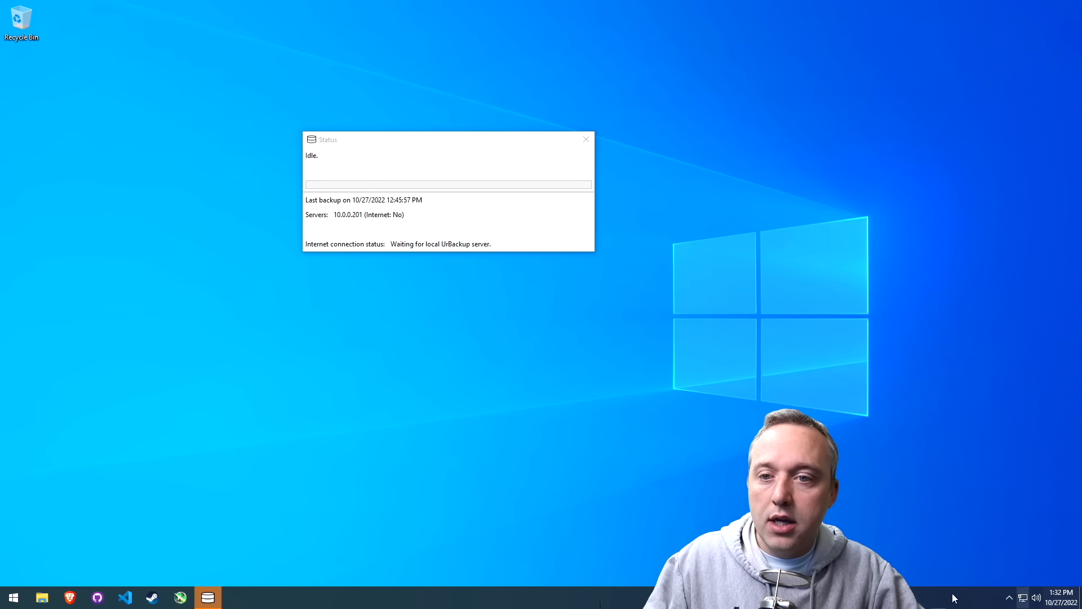
Start a full image backup again from the tray menu so it runs in the Status window
{"action": "left_click", "coordinate": [1011, 599]}
{"action": "right_click", "coordinate": [1015, 573]}
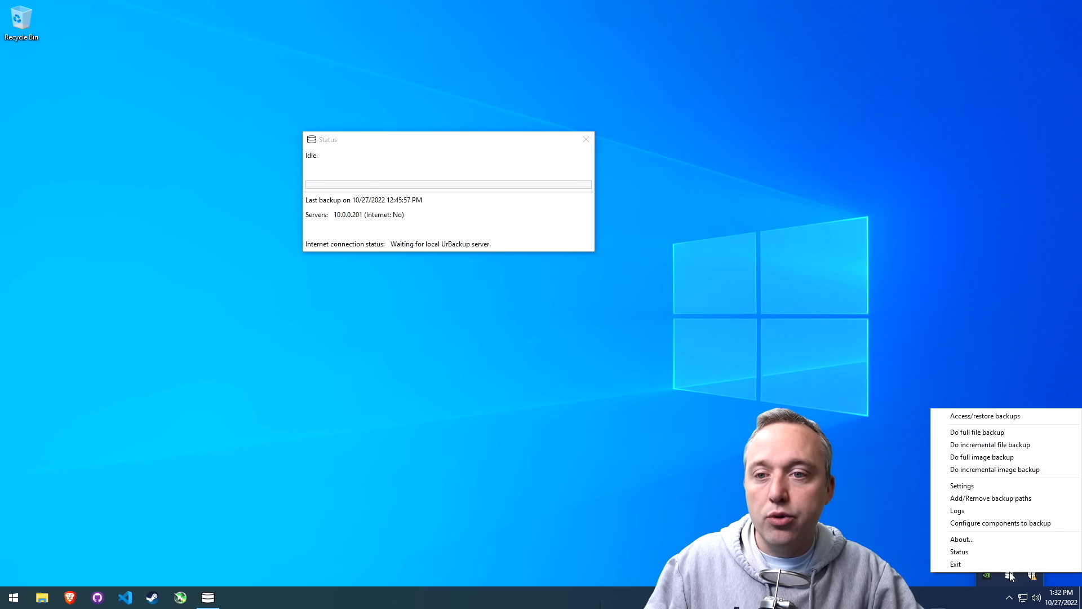
{"action": "left_click", "coordinate": [977, 460]}
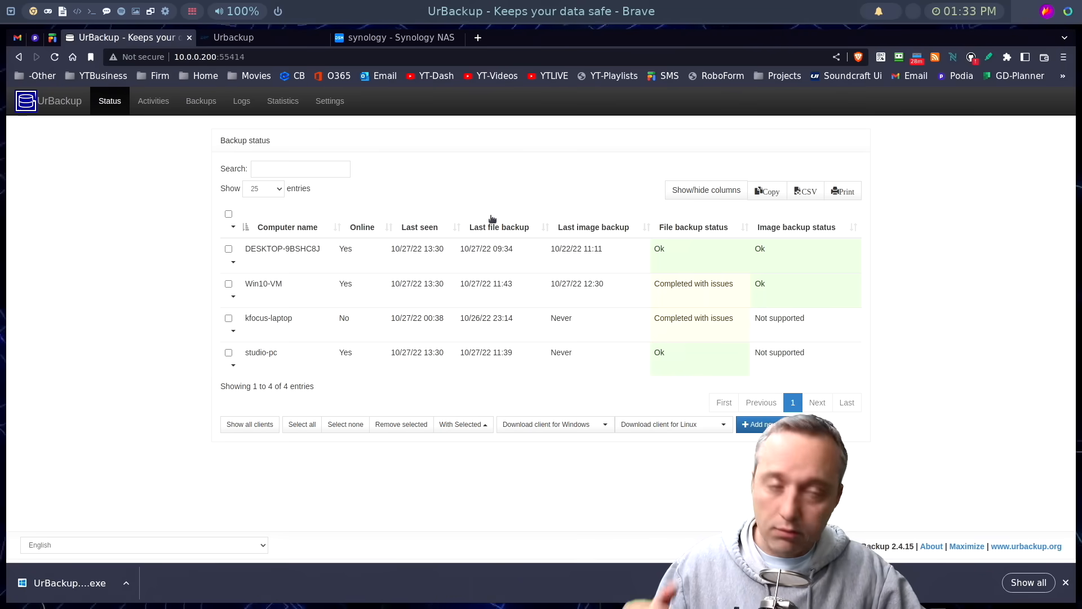
Reload the UrBackup server Status page listing all four clients
{"action": "left_click", "coordinate": [57, 102]}
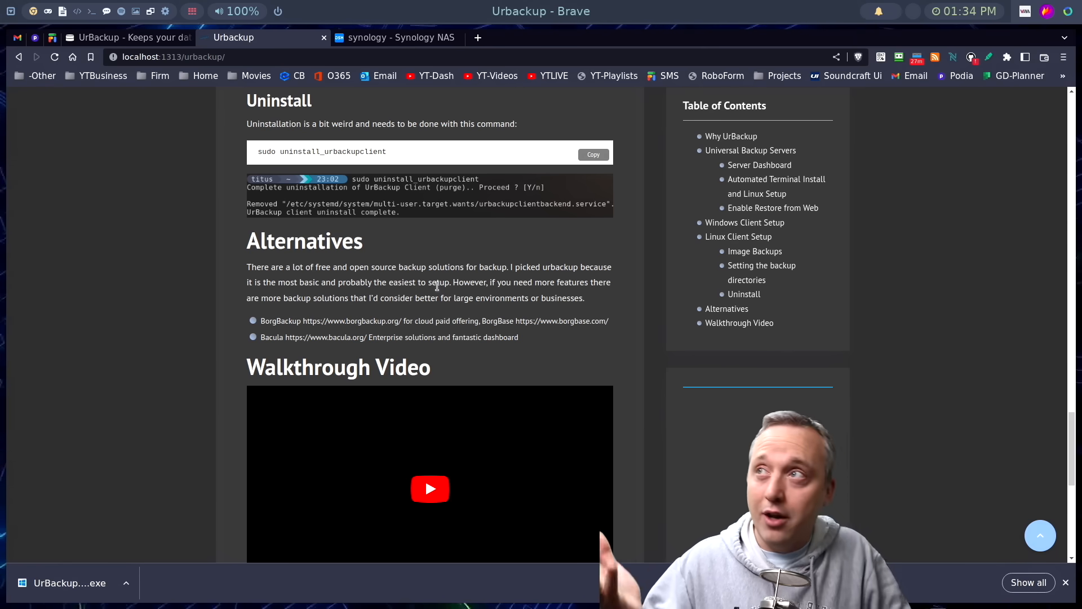
Switch the browser back to the UrBackup dashboard tab showing Win10-VM's image backup at 8%
{"action": "left_click", "coordinate": [400, 37]}
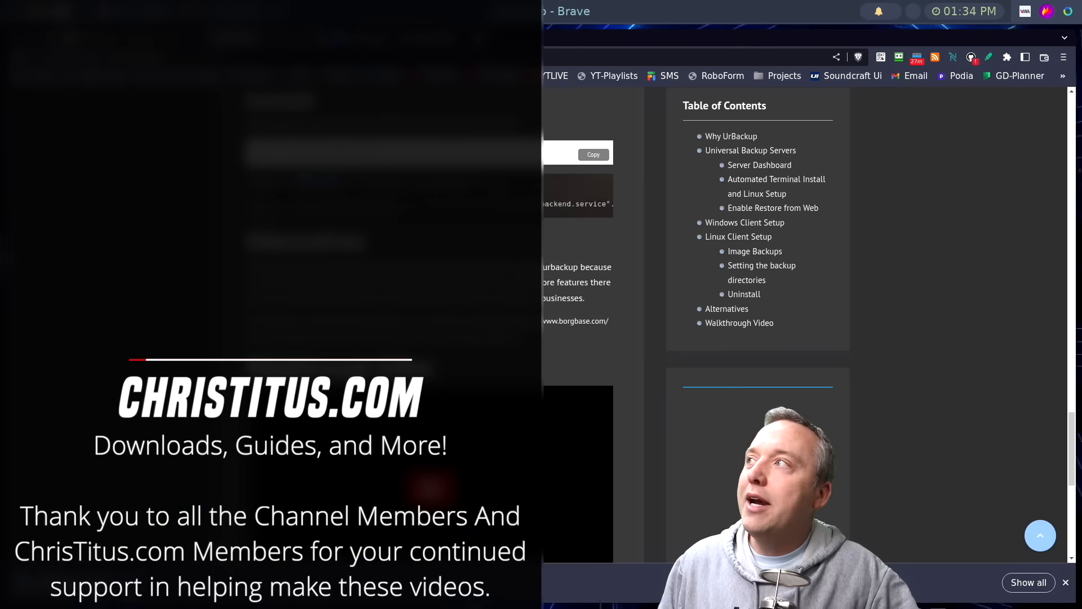
{"action": "key", "text": "ctrl+Tab"}
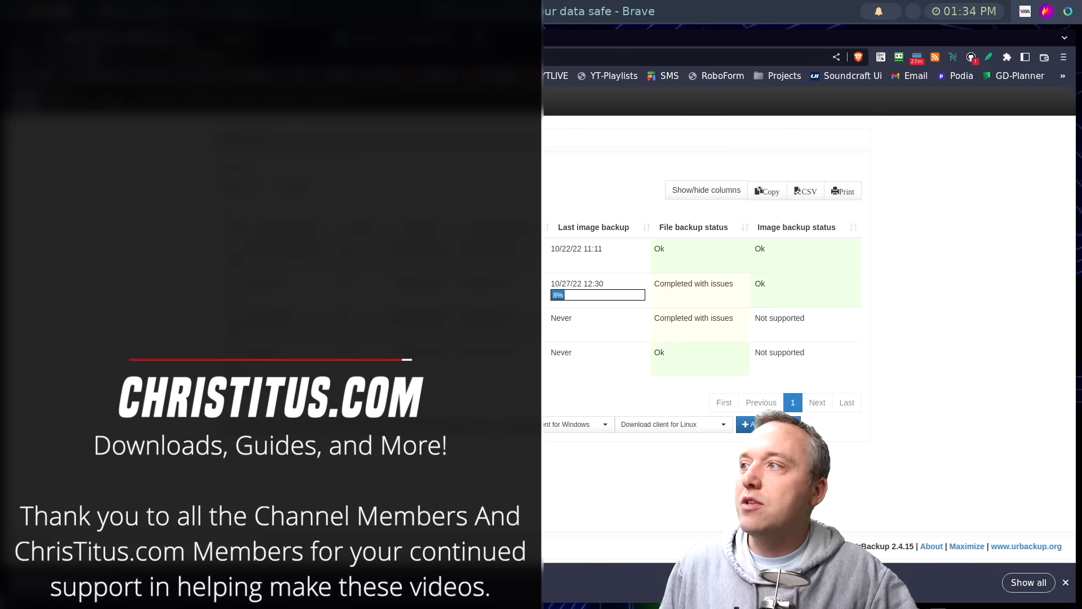